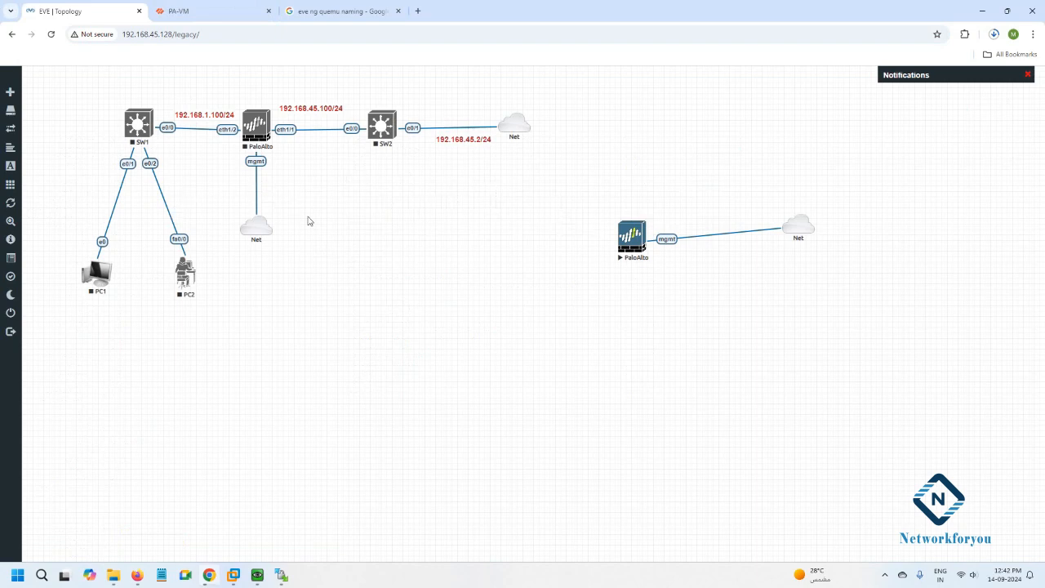
# Check which Windows images the new-node dialog offers, then cancel without adding a node.
pyautogui.rightClick(342, 249)
pyautogui.click(376, 275)
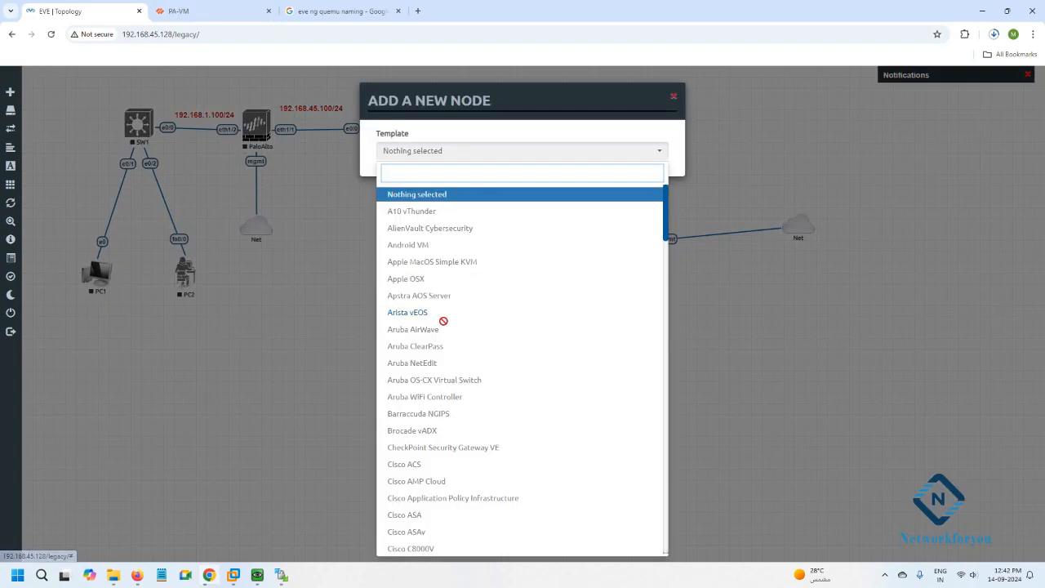
pyautogui.scroll(-15, 447, 319)
pyautogui.scroll(-5, 447, 319)
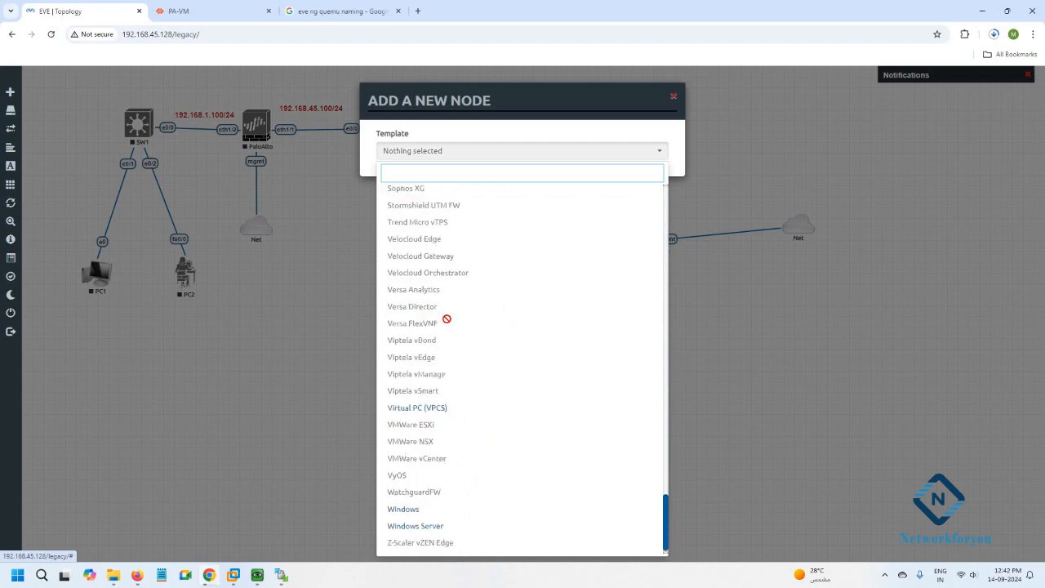
pyautogui.click(394, 494)
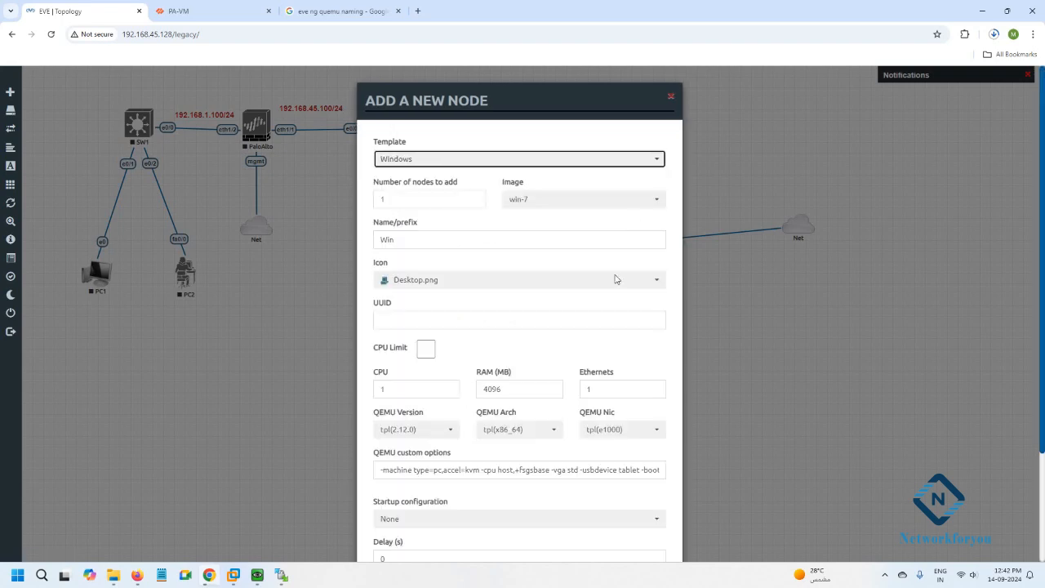
pyautogui.click(605, 211)
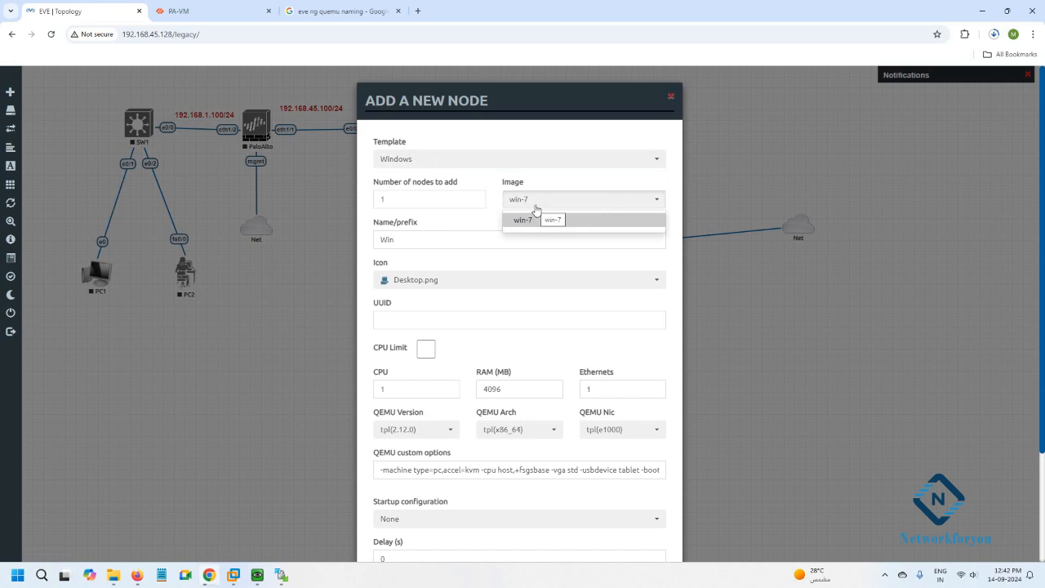
pyautogui.click(307, 340)
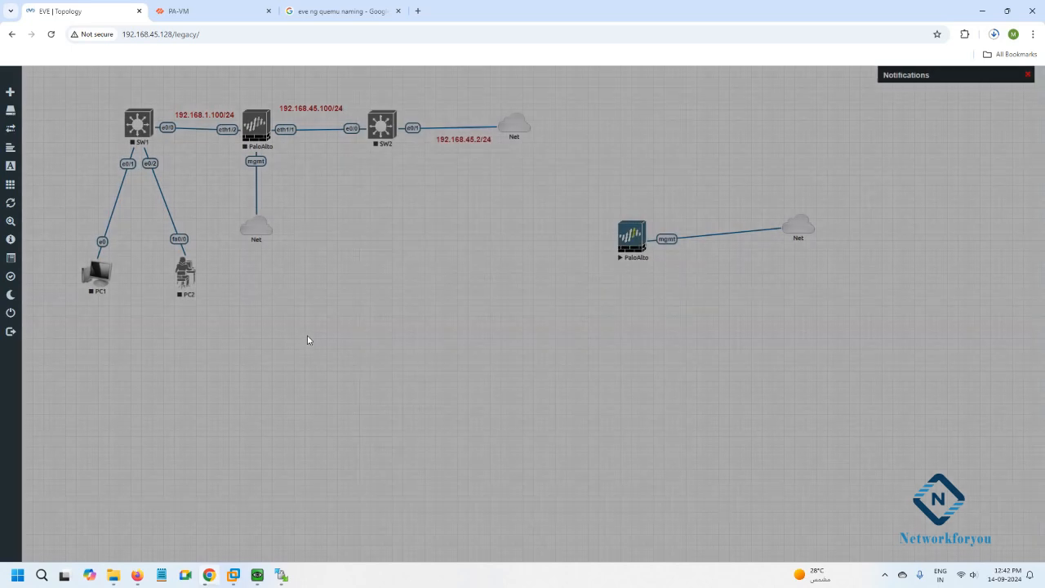
# End the open WinSCP session, closing WinSCP, and bring VMware Workstation forward.
pyautogui.click(281, 574)
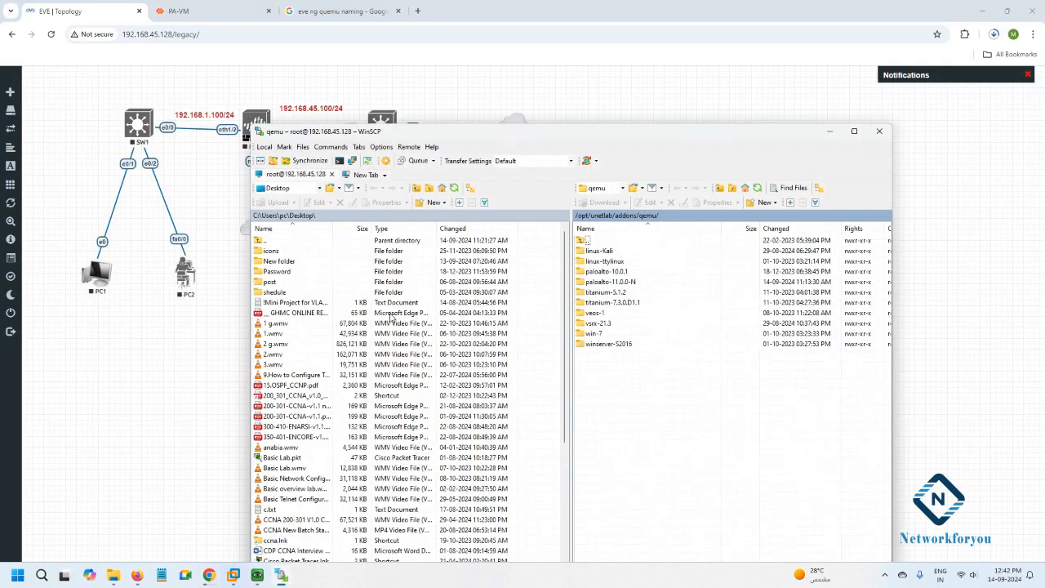
pyautogui.moveTo(443, 136); pyautogui.dragTo(414, 106)
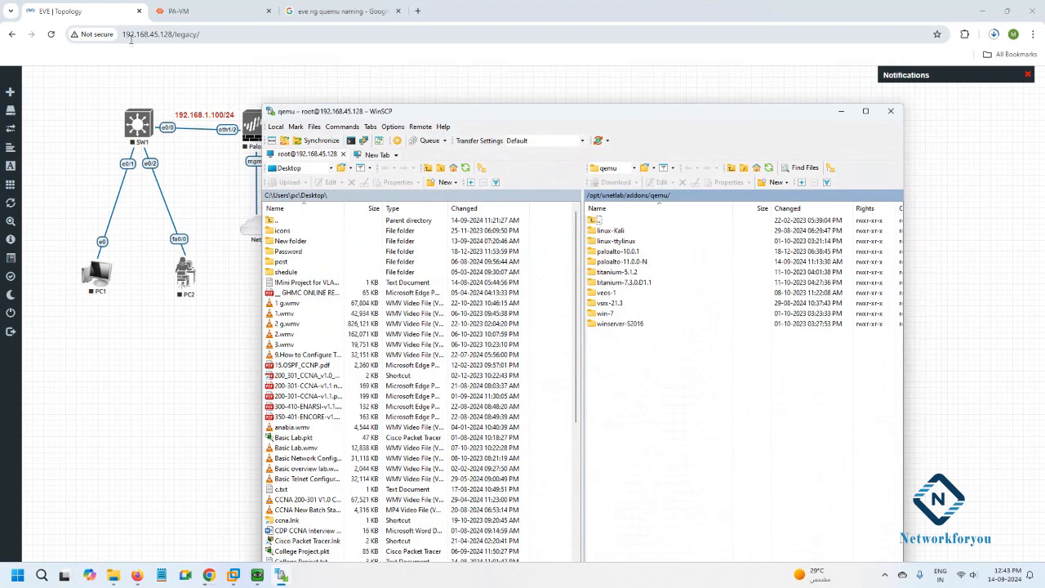
pyautogui.click(891, 110)
pyautogui.click(555, 416)
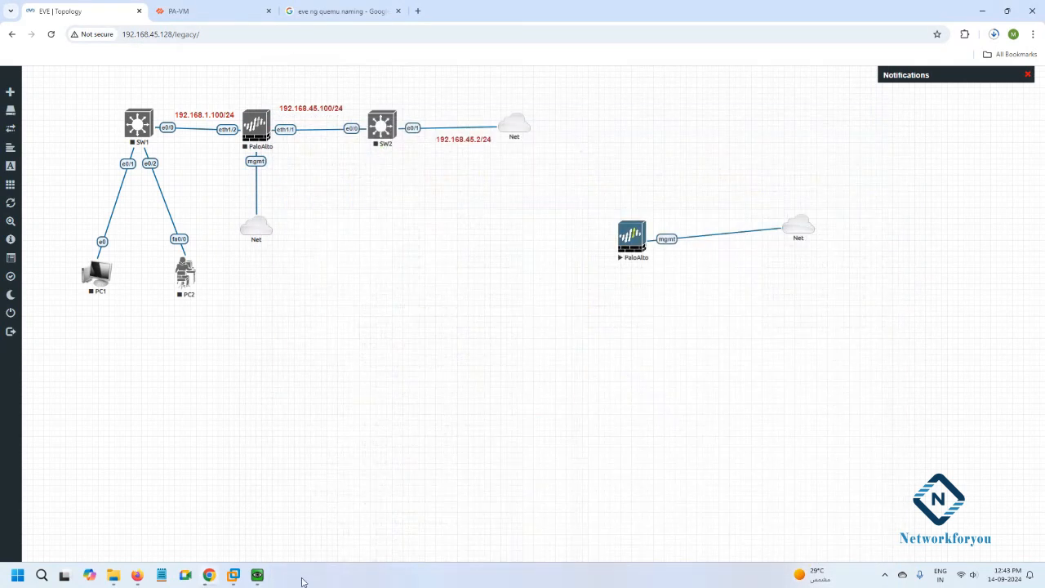
pyautogui.click(249, 480)
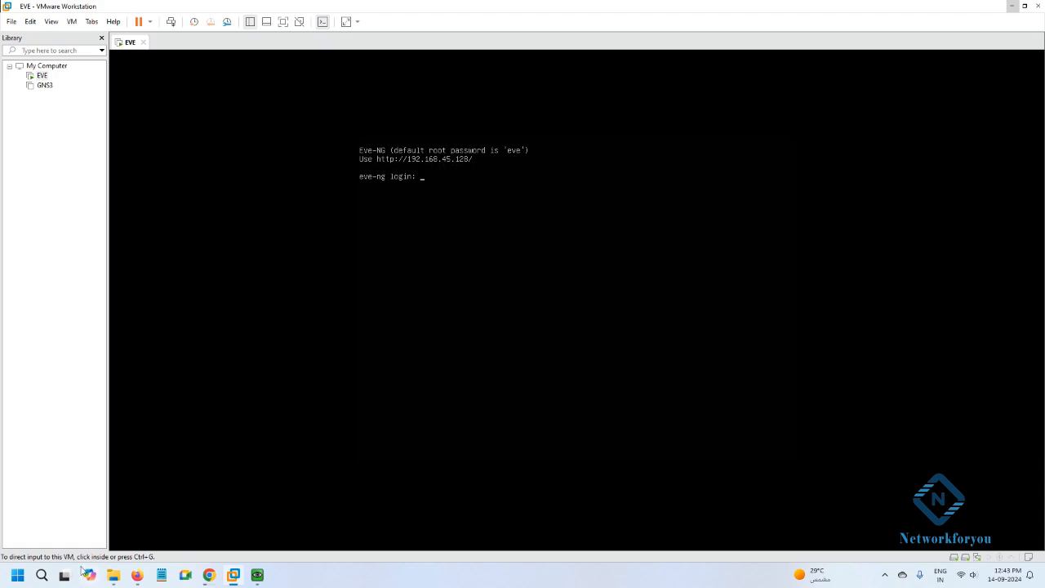
# Relaunch WinSCP, save the 192.168.45.128 site's edited login details, and exit WinSCP.
pyautogui.click(43, 575)
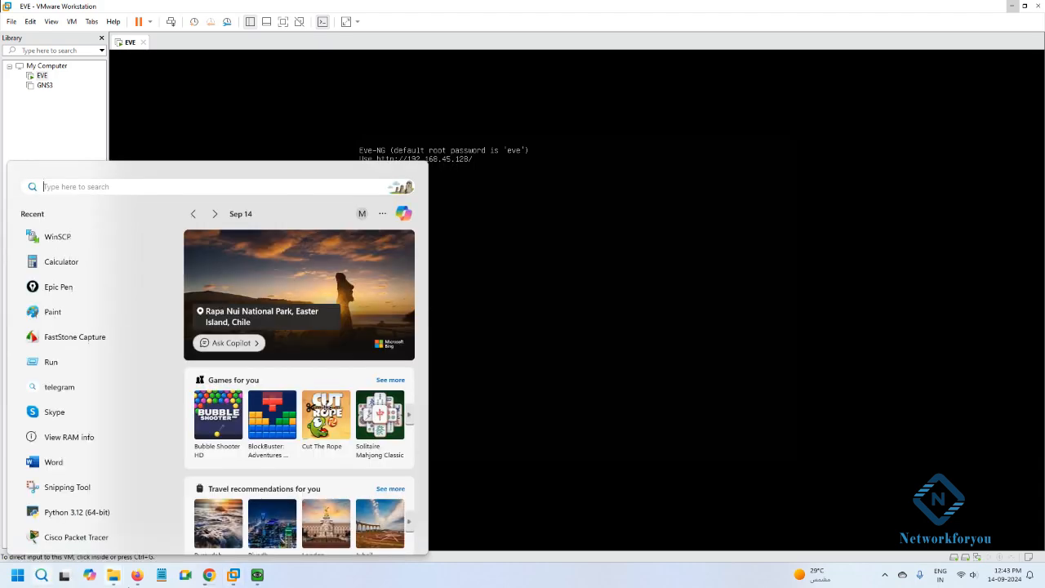
pyautogui.click(84, 239)
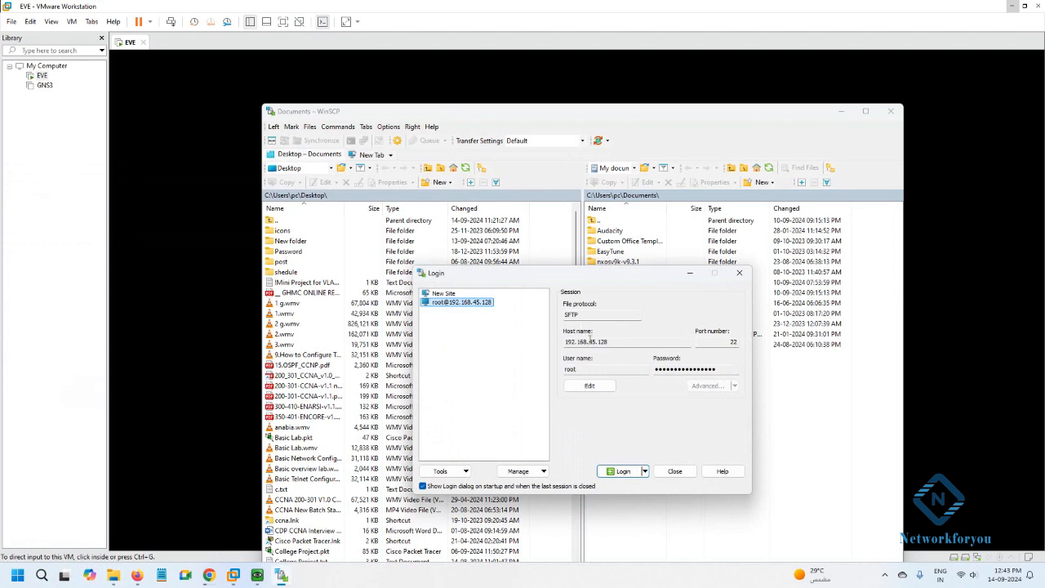
pyautogui.click(592, 386)
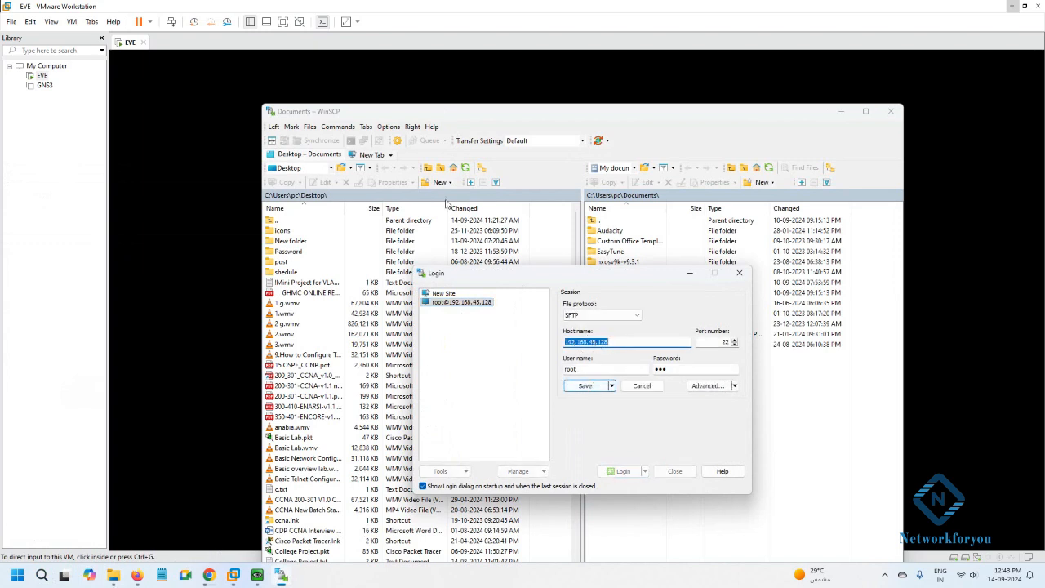
pyautogui.click(739, 273)
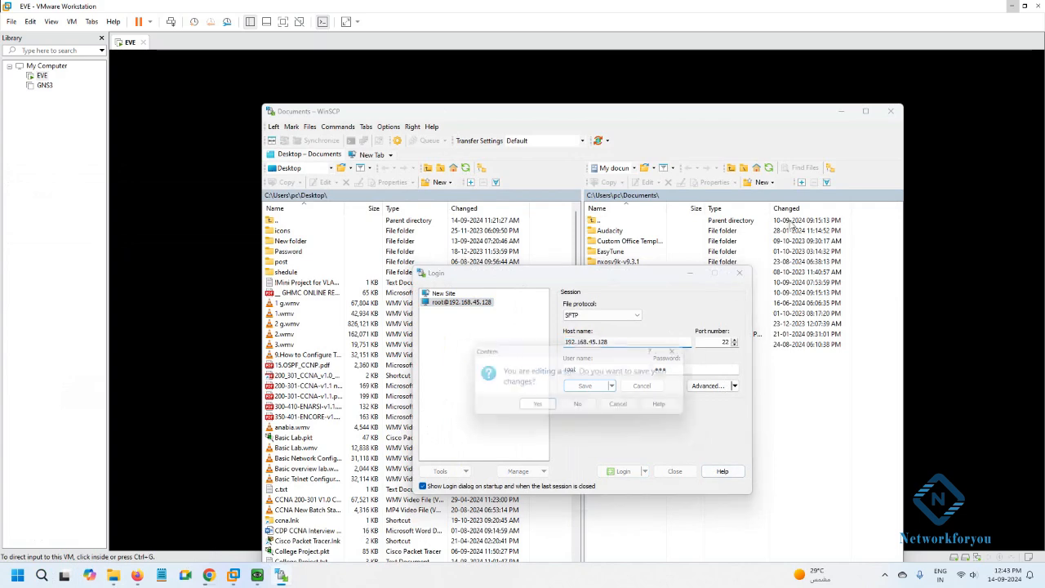
pyautogui.click(538, 408)
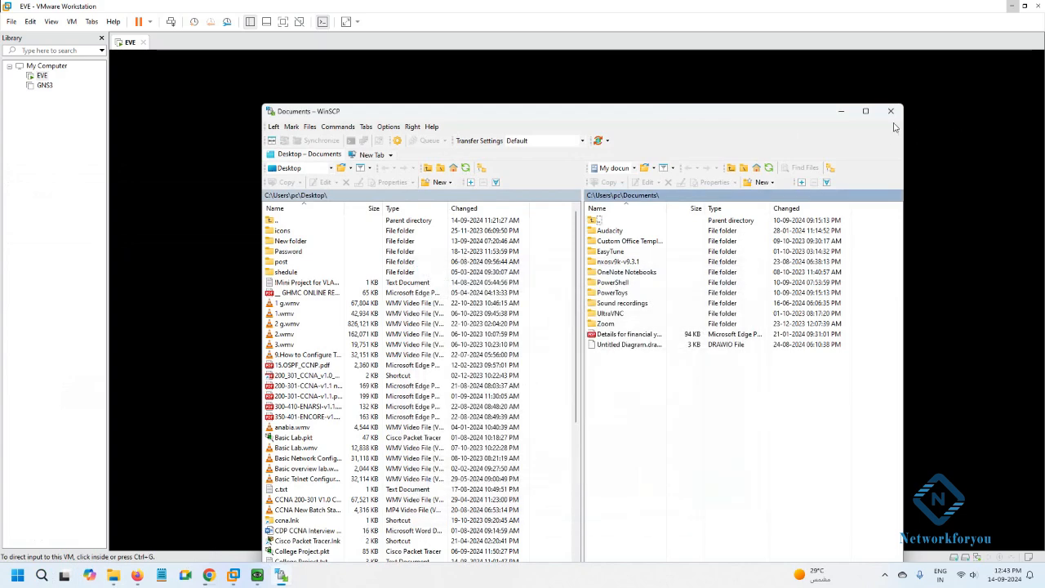
pyautogui.click(890, 111)
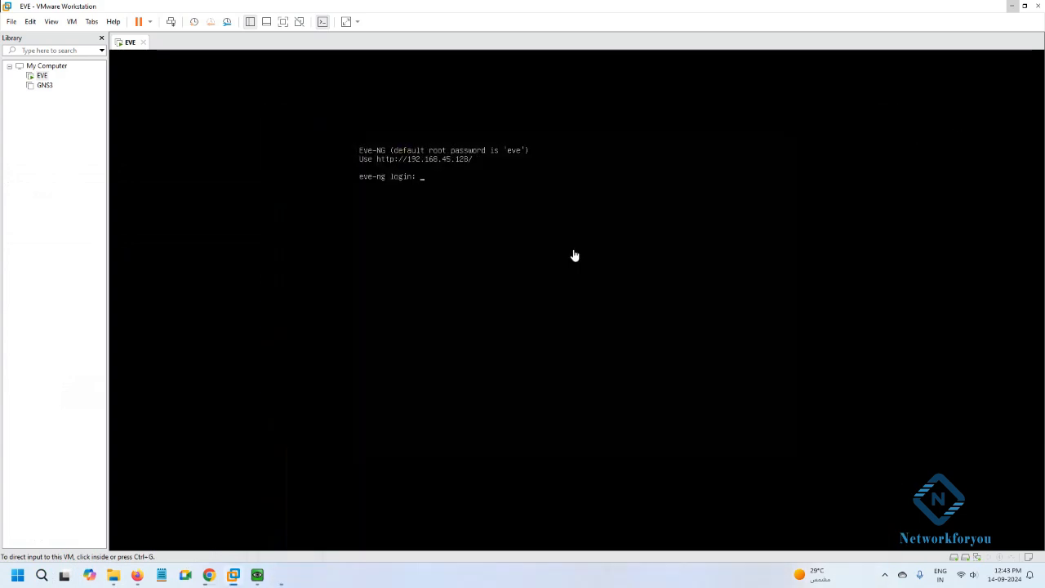
# Log in to the EVE-NG VM console as root with its password, then release the mouse.
pyautogui.click(506, 156)
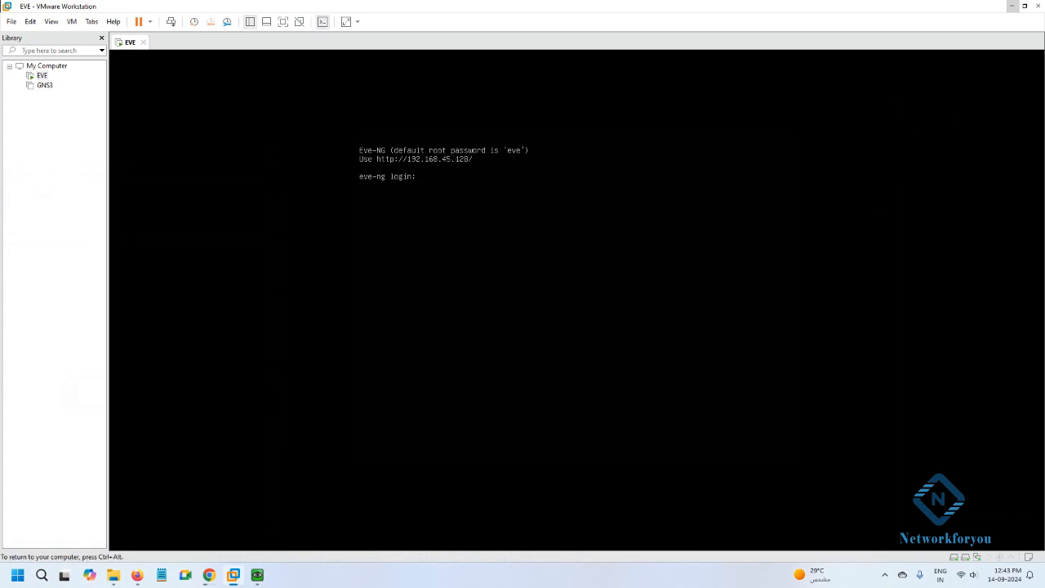
pyautogui.write('root')
pyautogui.press('Return')
pyautogui.write('eve')
pyautogui.press('Return')
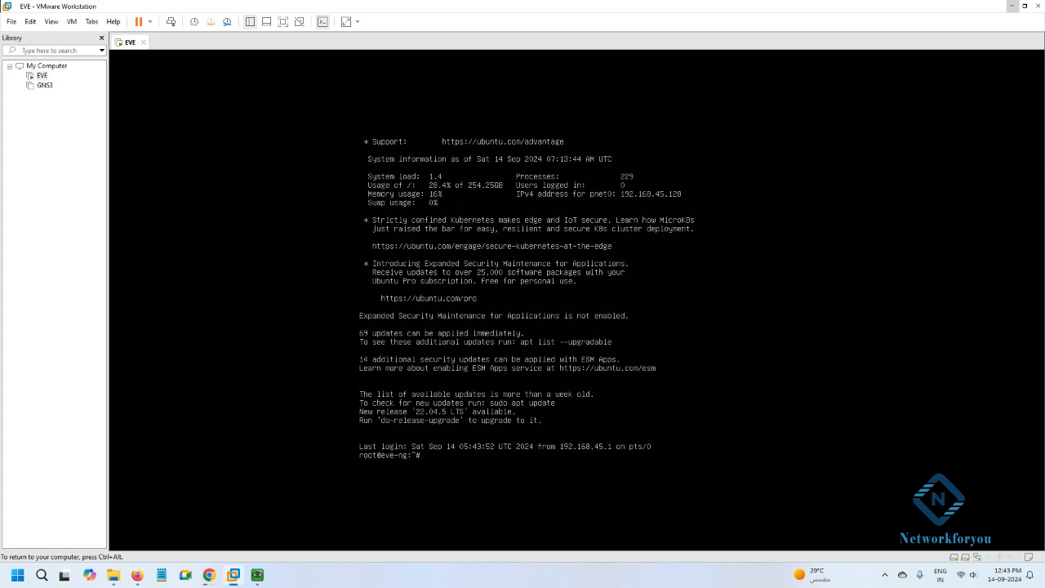
pyautogui.hotkey('ctrl', 'alt')
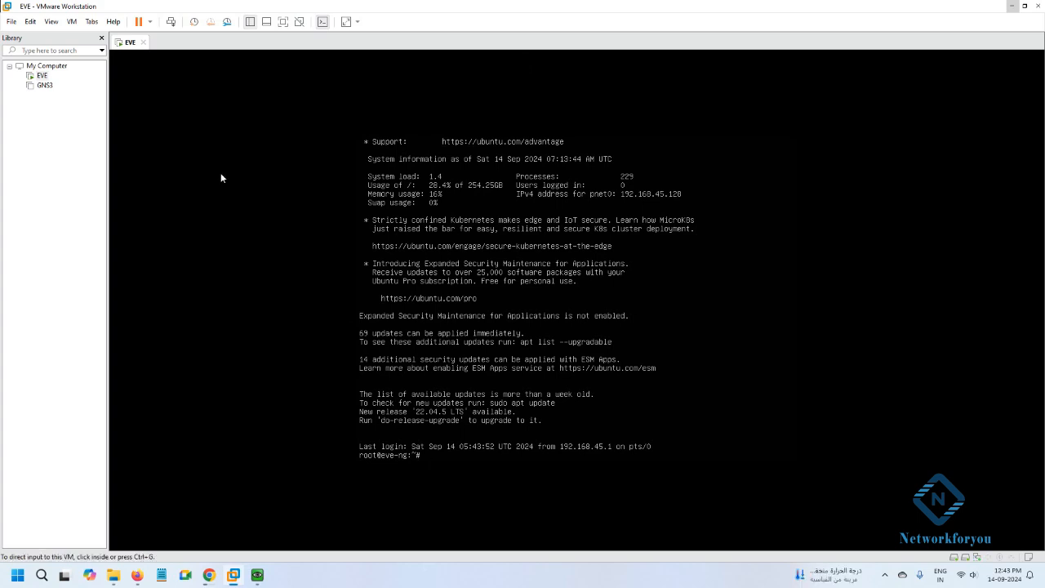
# Launch PuTTY and open an SSH connection to host 192.168.45.128 on port 22.
pyautogui.click(41, 576)
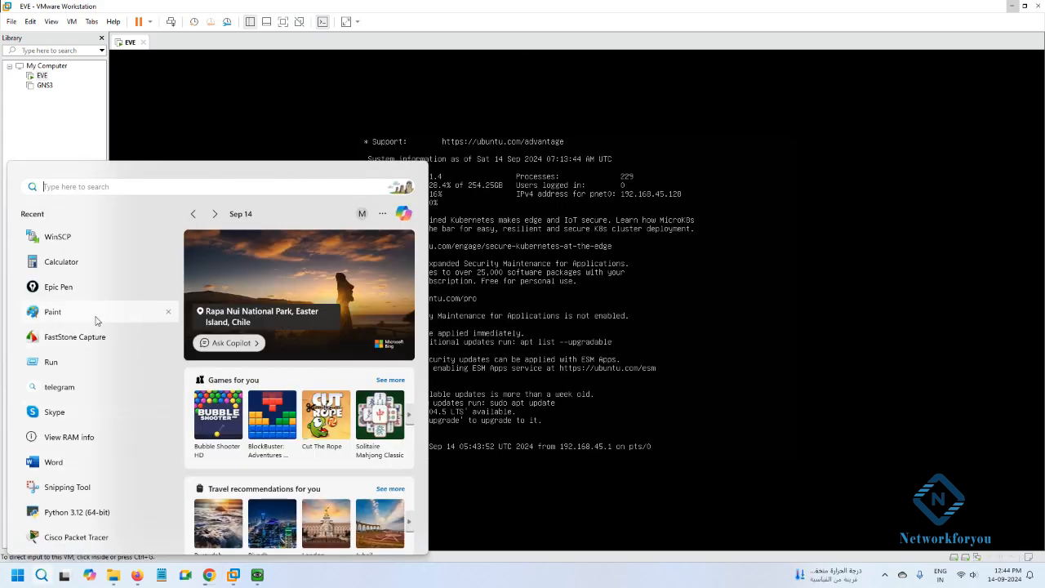
pyautogui.write('pu')
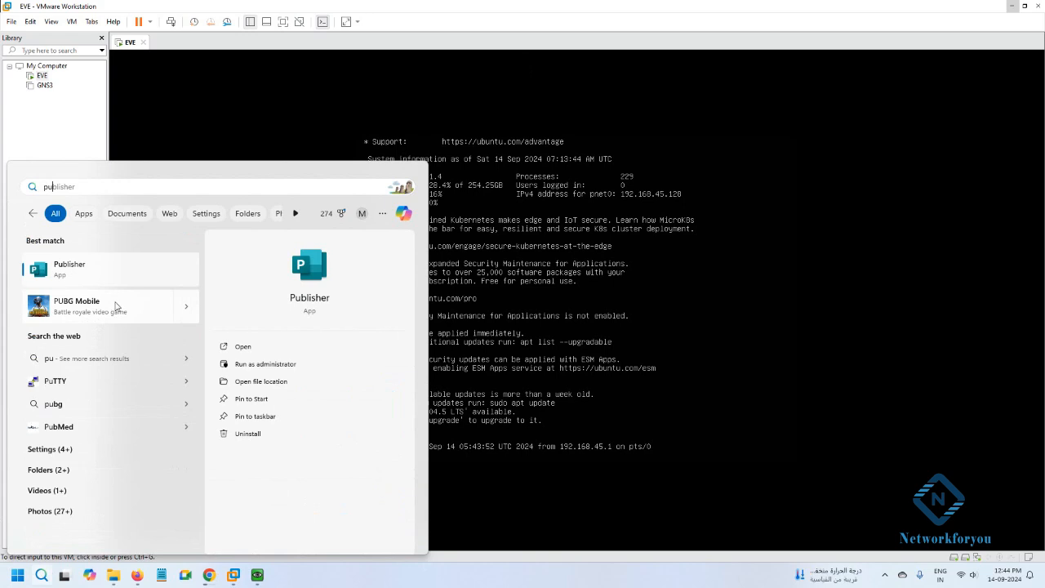
pyautogui.write('tty')
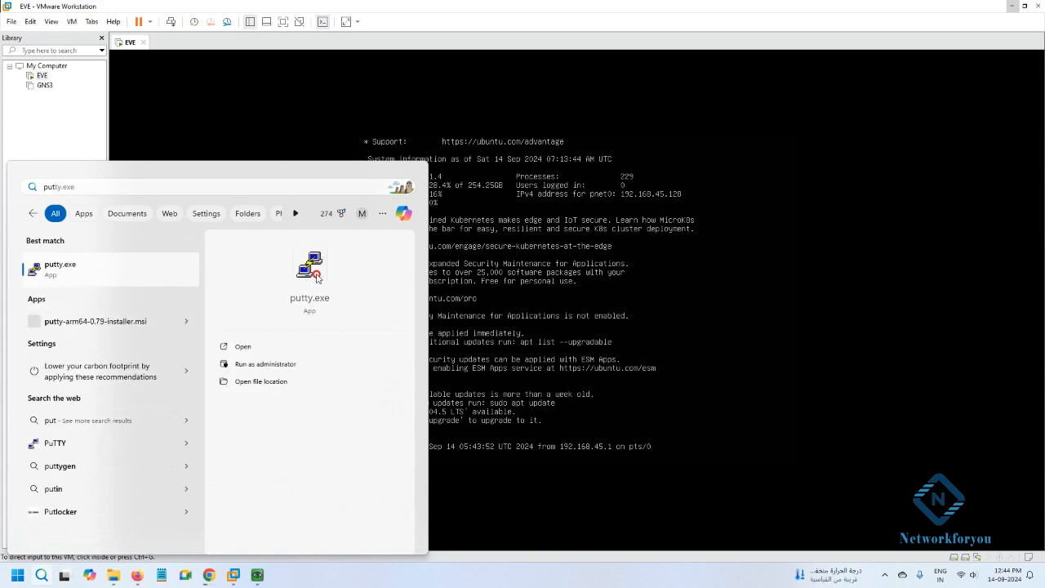
pyautogui.press('Return')
pyautogui.click(525, 234)
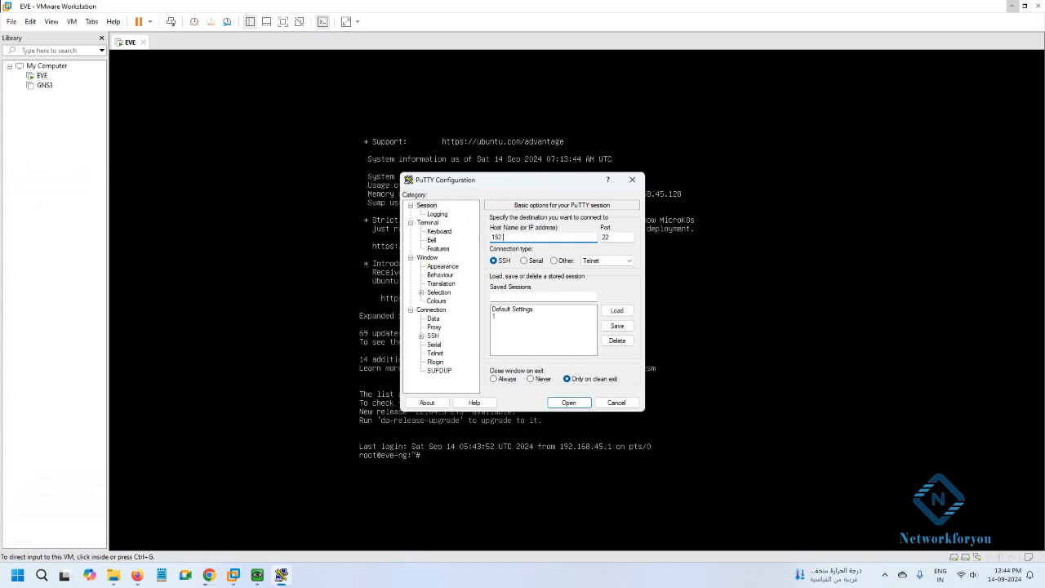
pyautogui.write('192.168.4')
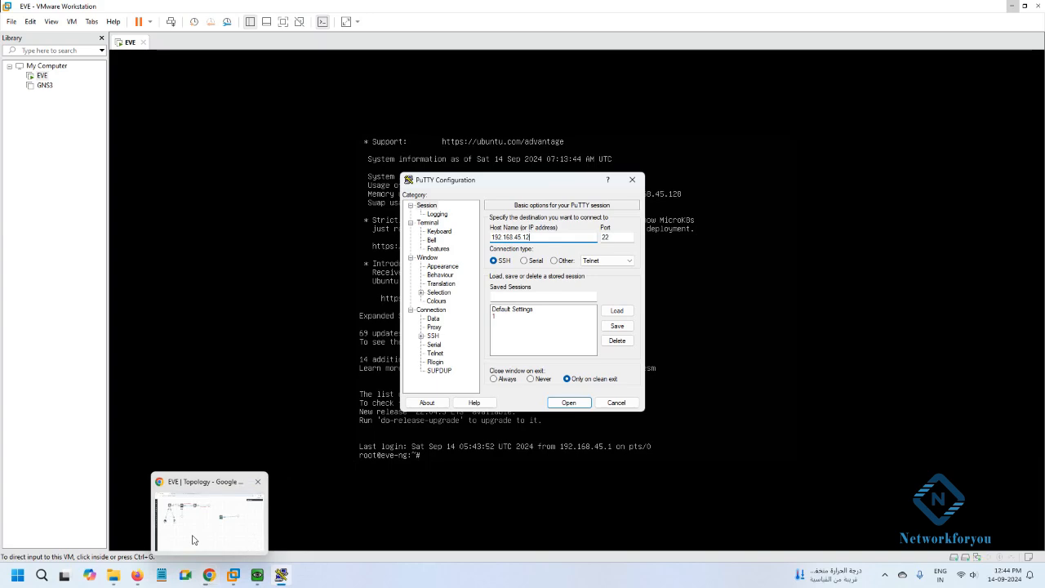
pyautogui.moveTo(194, 539)
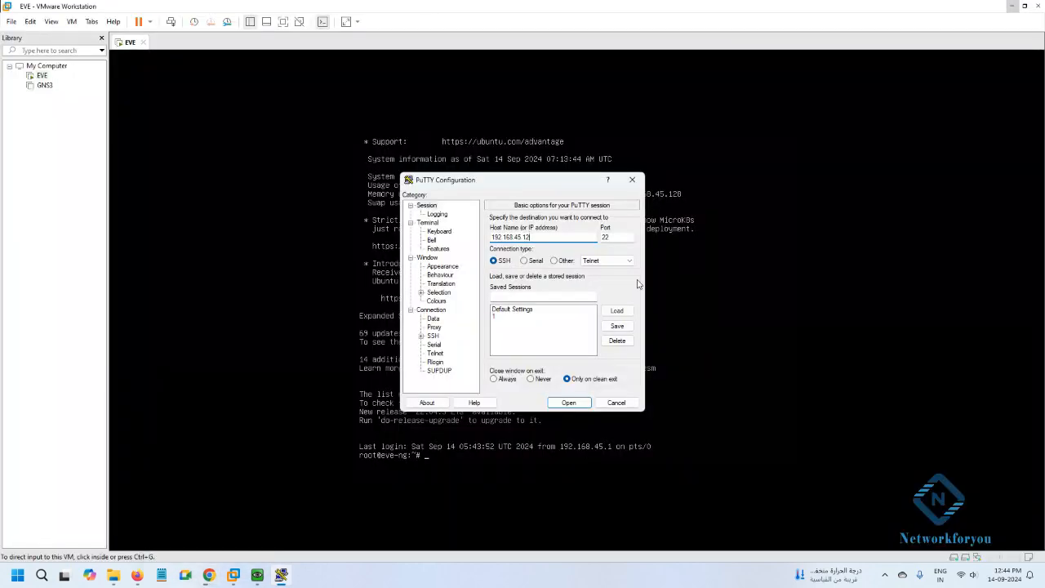
pyautogui.write('5.128')
pyautogui.click(565, 405)
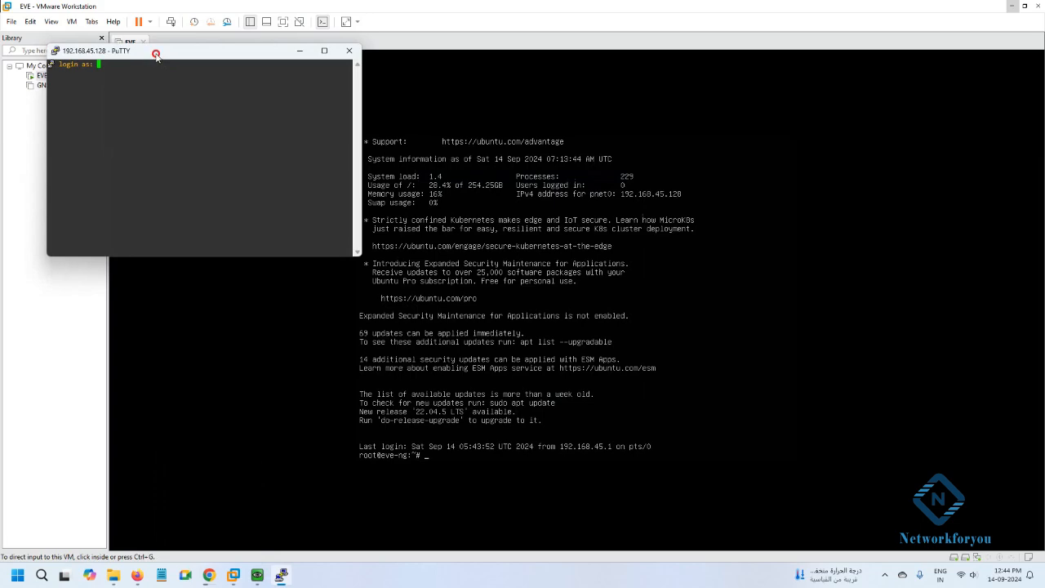
# Move PuTTY aside, minimise VMware Workstation, and log in over SSH as root.
pyautogui.moveTo(156, 52); pyautogui.dragTo(723, 205)
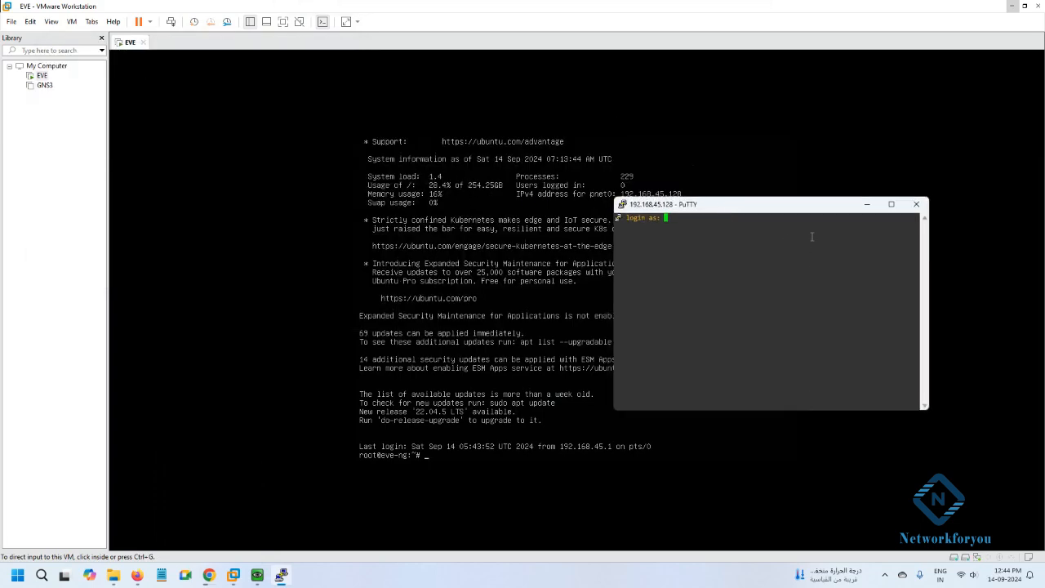
pyautogui.click(1011, 7)
pyautogui.click(1011, 6)
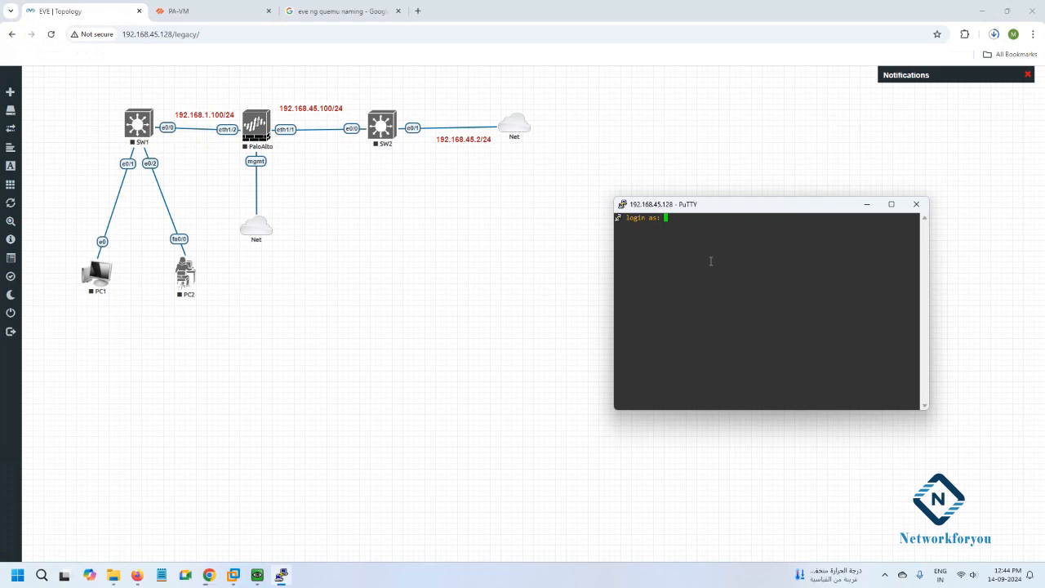
pyautogui.write('root')
pyautogui.press('Return')
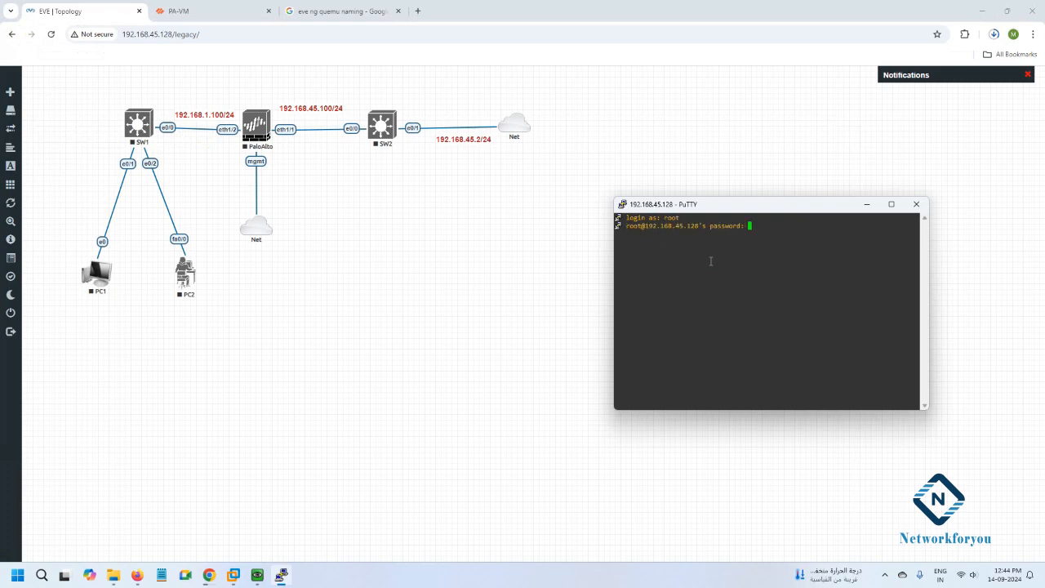
pyautogui.press('Return')
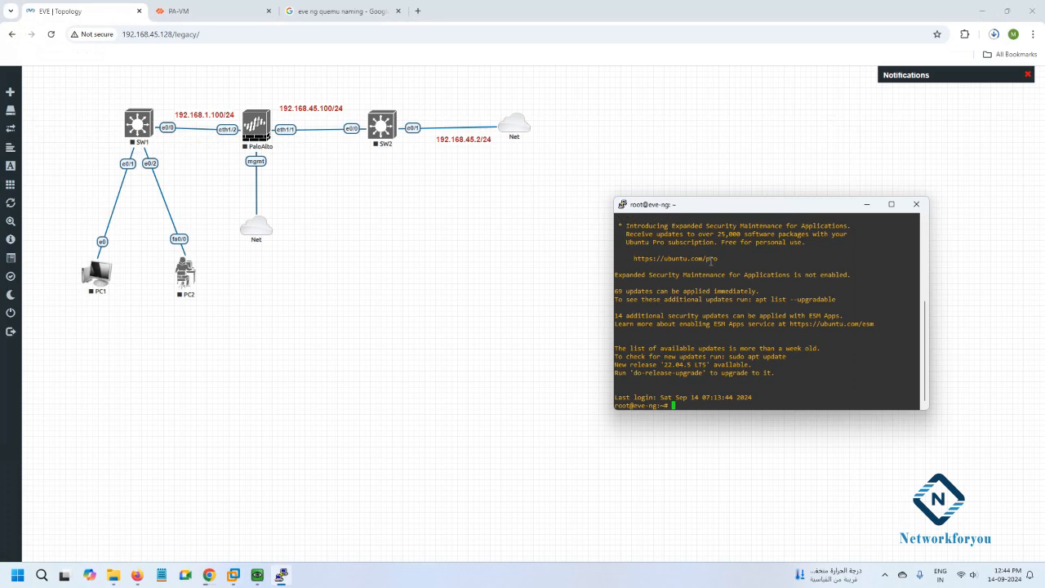
# Widen and heighten the PuTTY terminal so the root shell is easy to read.
pyautogui.moveTo(611, 276); pyautogui.dragTo(472, 282)
pyautogui.click(651, 193)
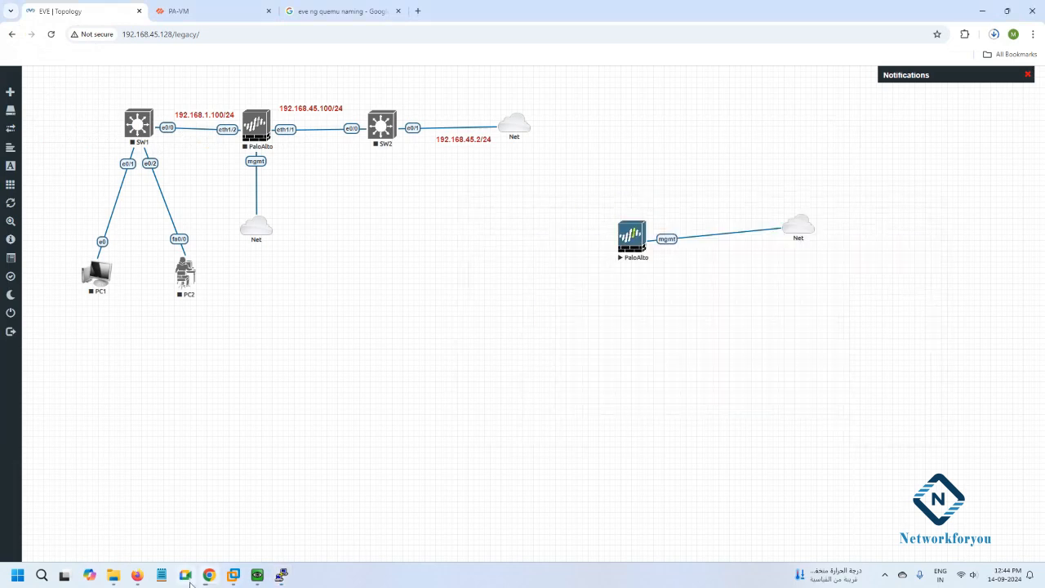
pyautogui.click(281, 575)
pyautogui.moveTo(537, 199); pyautogui.dragTo(538, 117)
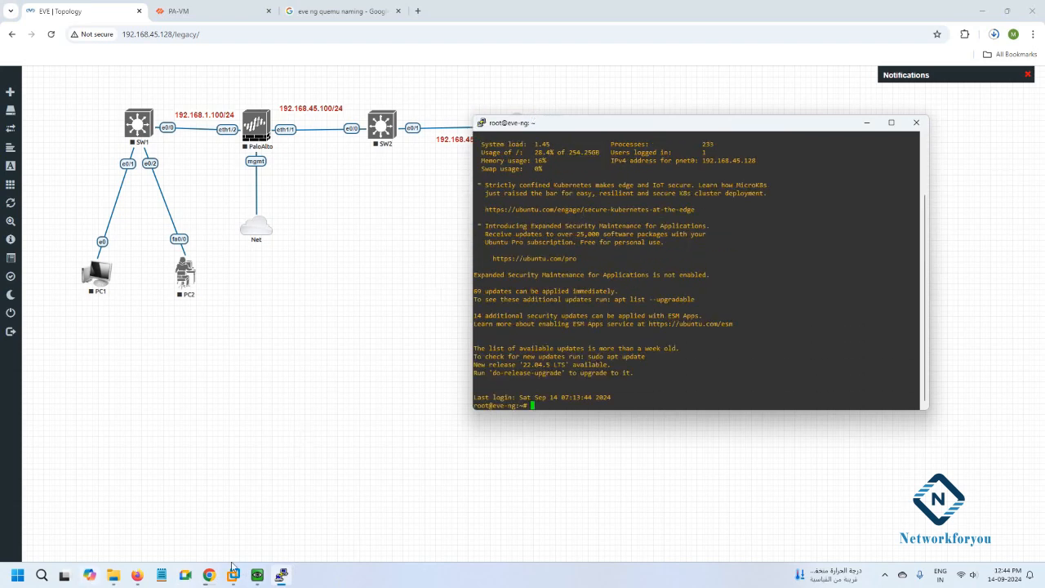
pyautogui.click(42, 575)
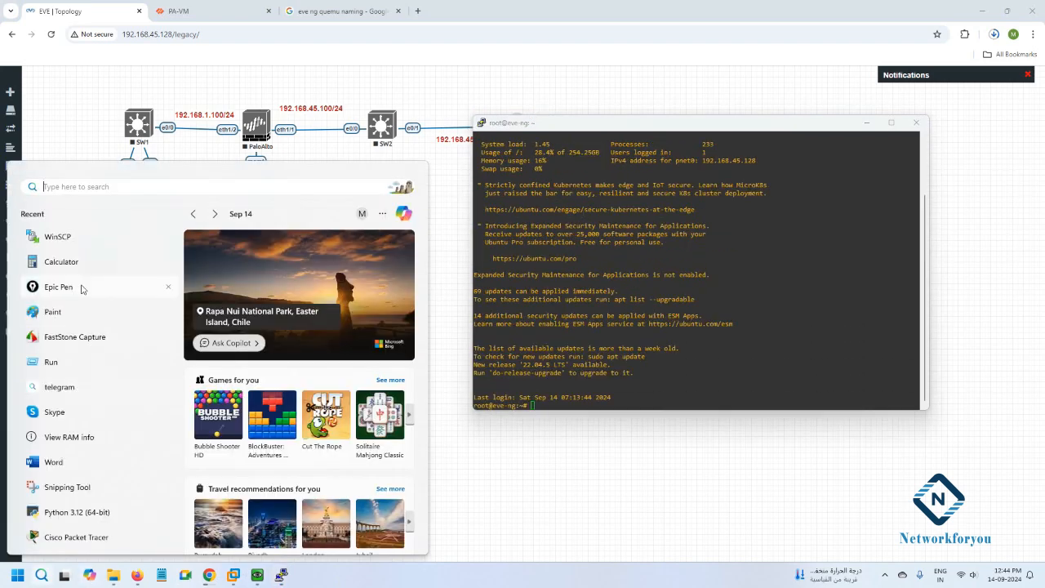
pyautogui.click(64, 241)
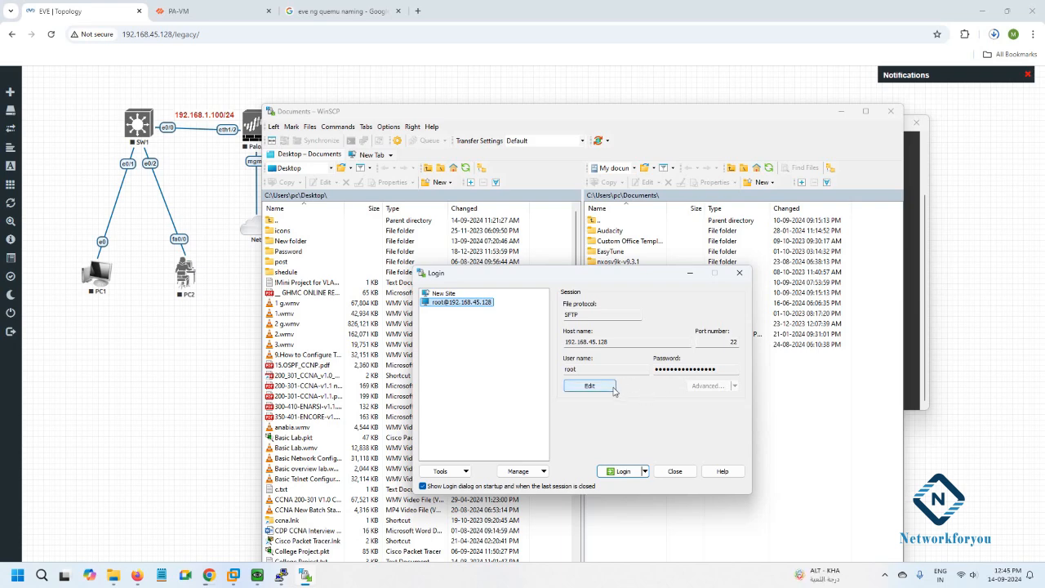
pyautogui.click(619, 471)
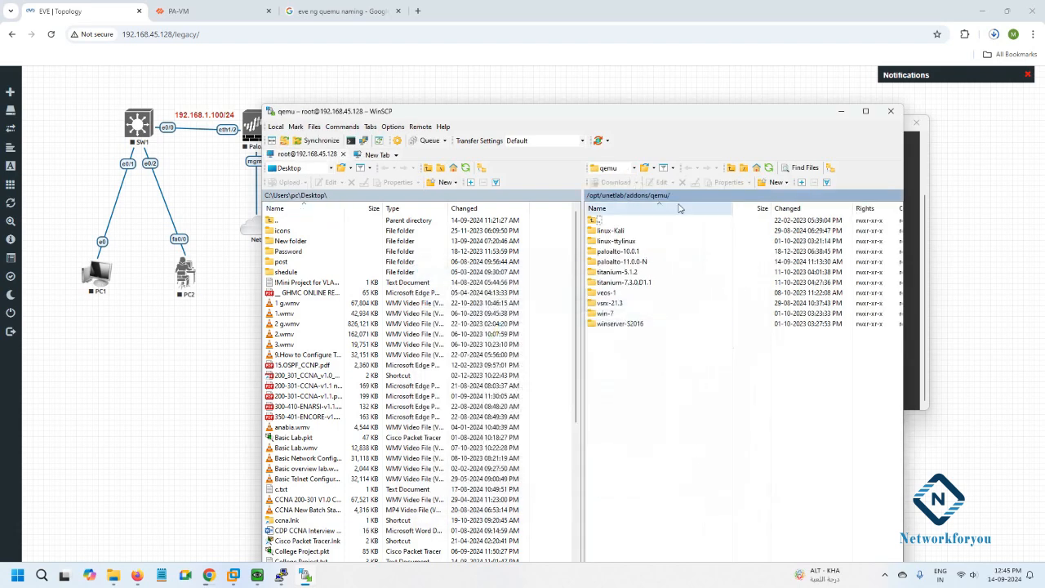
pyautogui.click(604, 196)
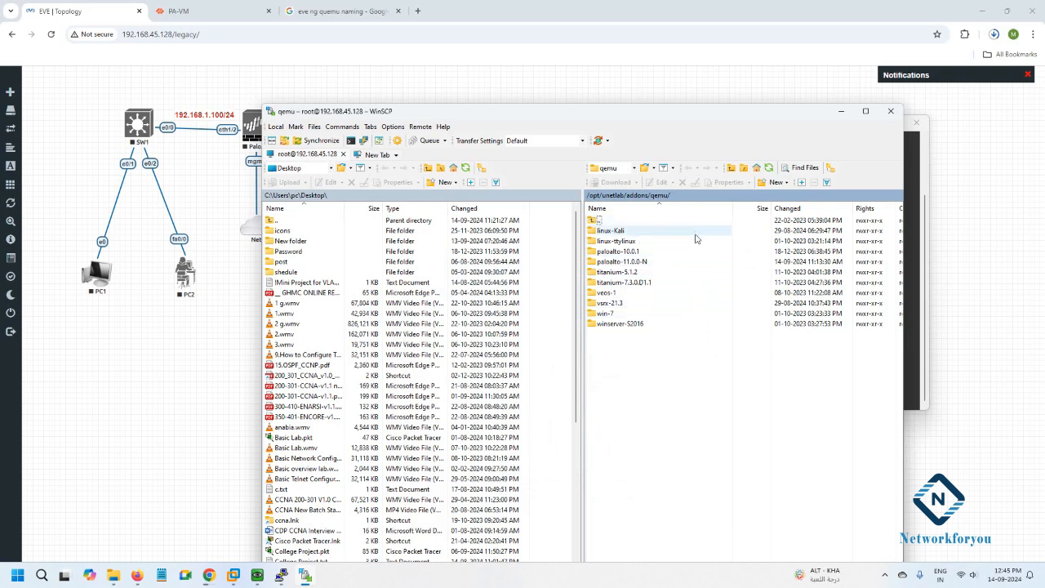
# Inspect the local win-11-x64-DEV folder in Explorer, then return to the browser.
pyautogui.moveTo(112, 574)
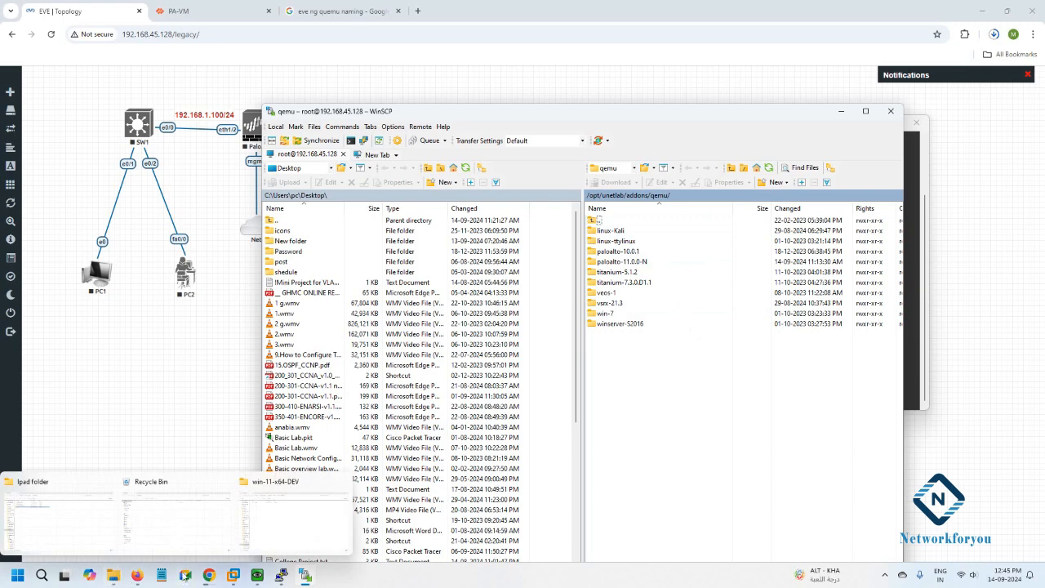
pyautogui.click(292, 527)
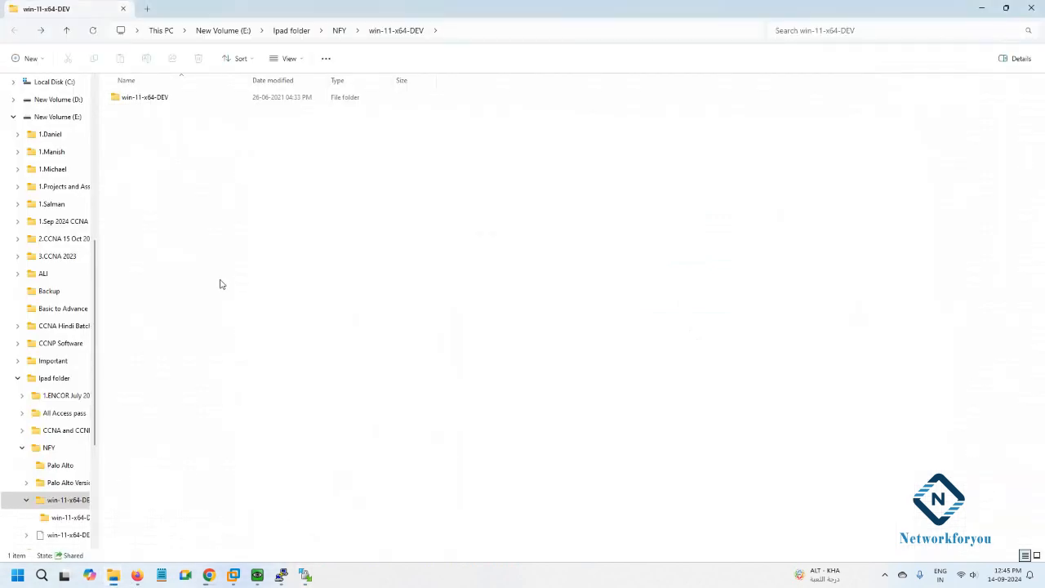
pyautogui.doubleClick(141, 103)
pyautogui.click(16, 32)
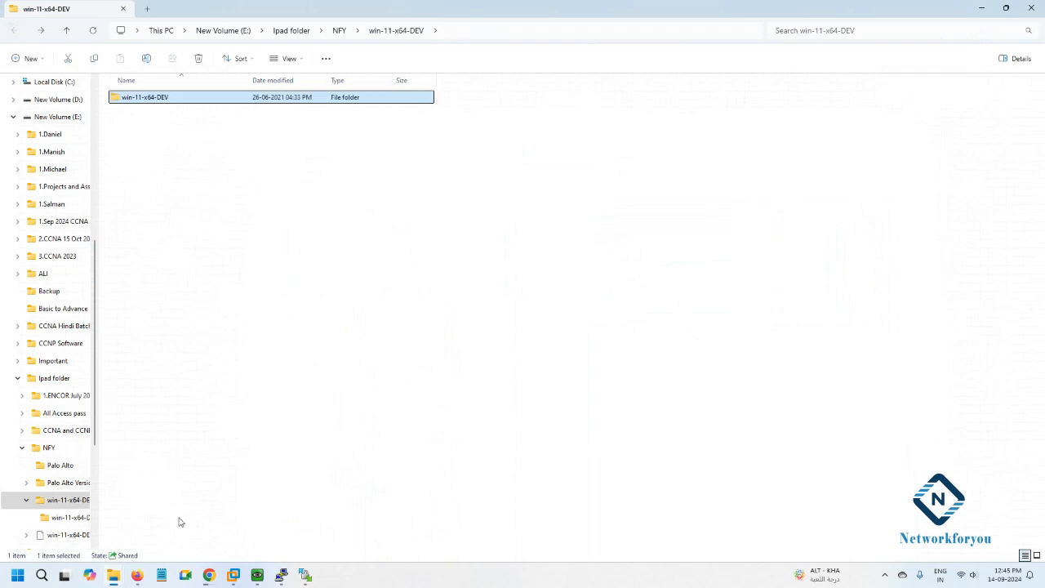
pyautogui.click(208, 576)
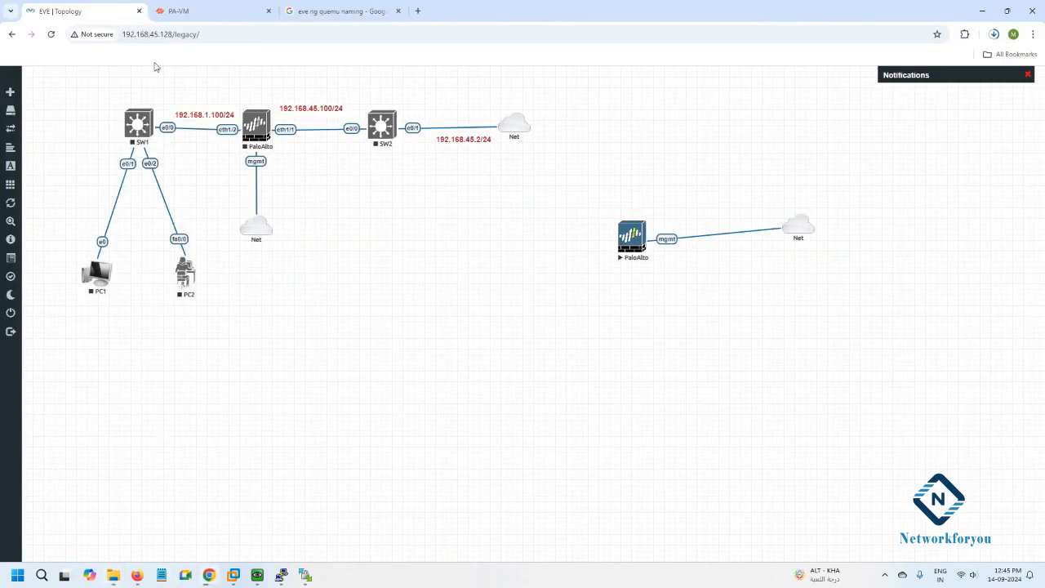
# Open the EVE-NG Qemu image namings page from the search results.
pyautogui.click(366, 9)
pyautogui.click(173, 227)
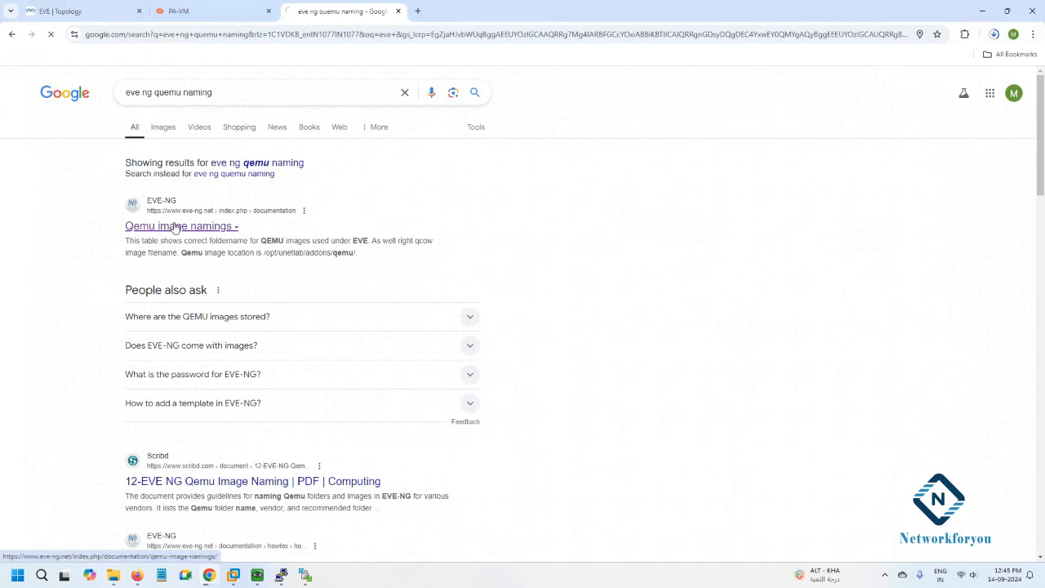
pyautogui.scroll(-15, 557, 364)
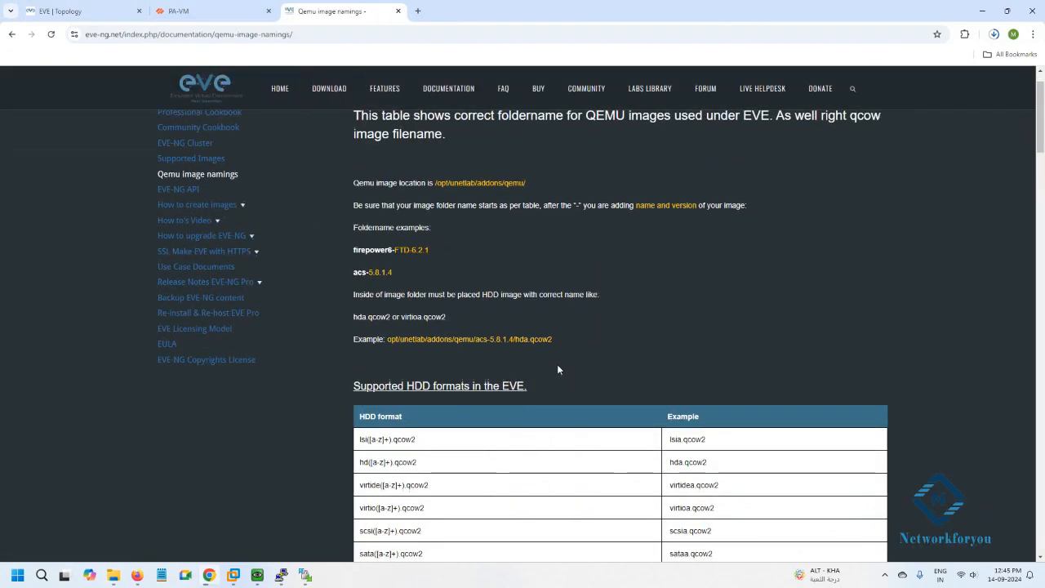
pyautogui.scroll(-5, 558, 365)
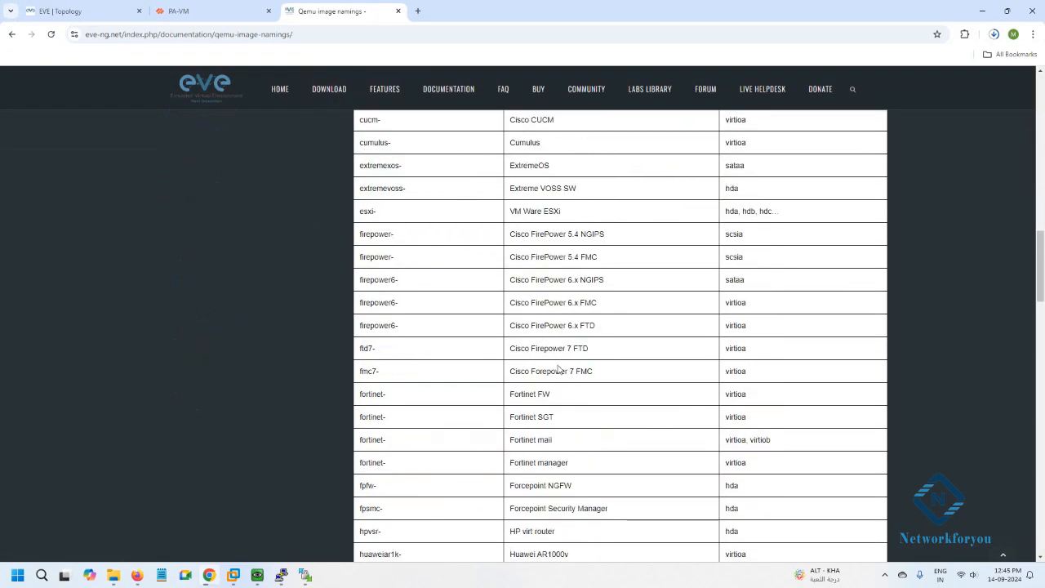
# Find 'win' on the page and highlight the win- prefix and the virtioa disk name.
pyautogui.hotkey('ctrl', 'f')
pyautogui.write('w')
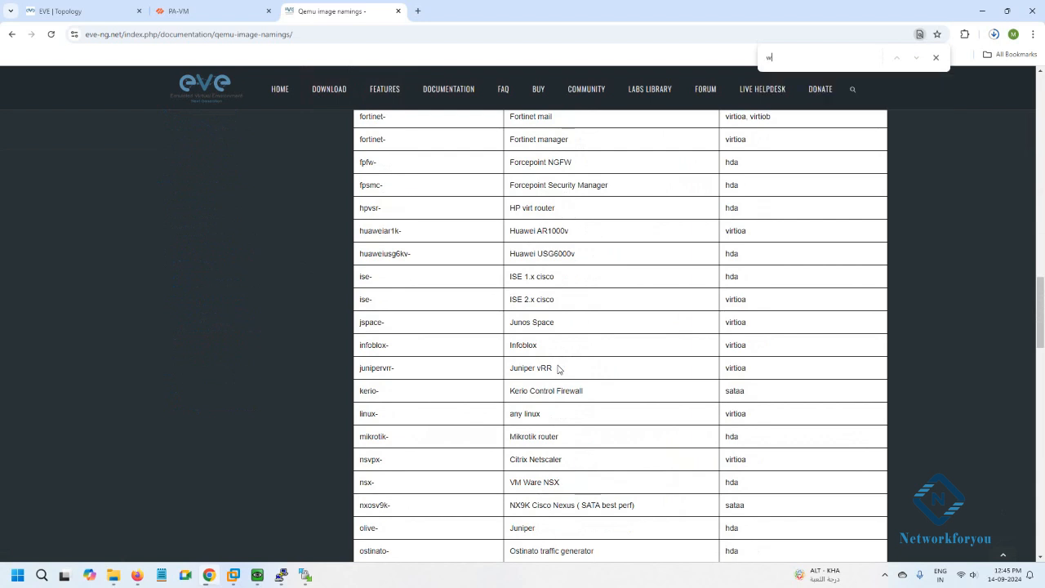
pyautogui.write('in')
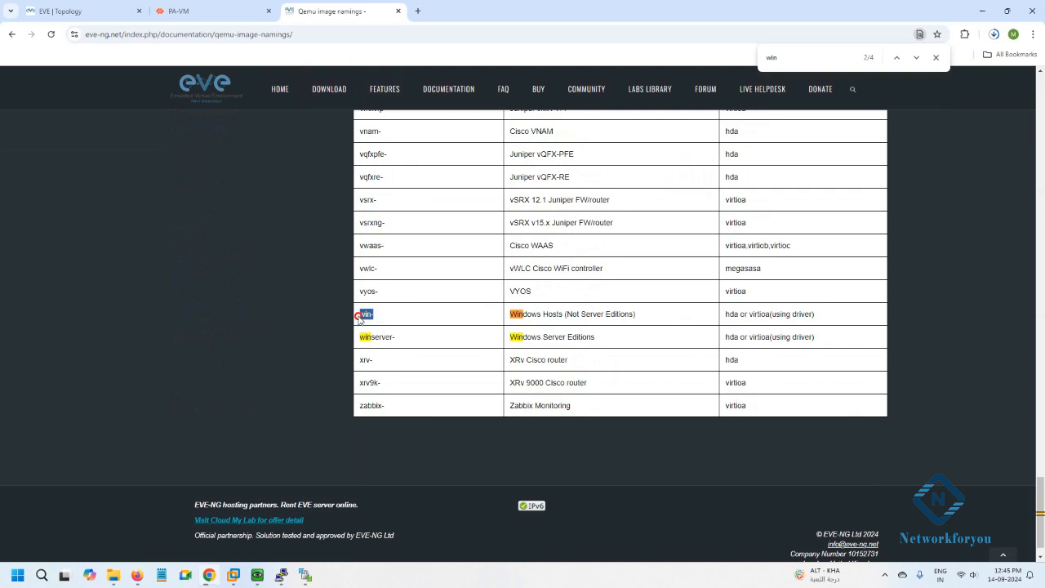
pyautogui.moveTo(357, 319); pyautogui.dragTo(371, 323)
pyautogui.click(377, 319)
pyautogui.moveTo(1039, 500); pyautogui.dragTo(1039, 161)
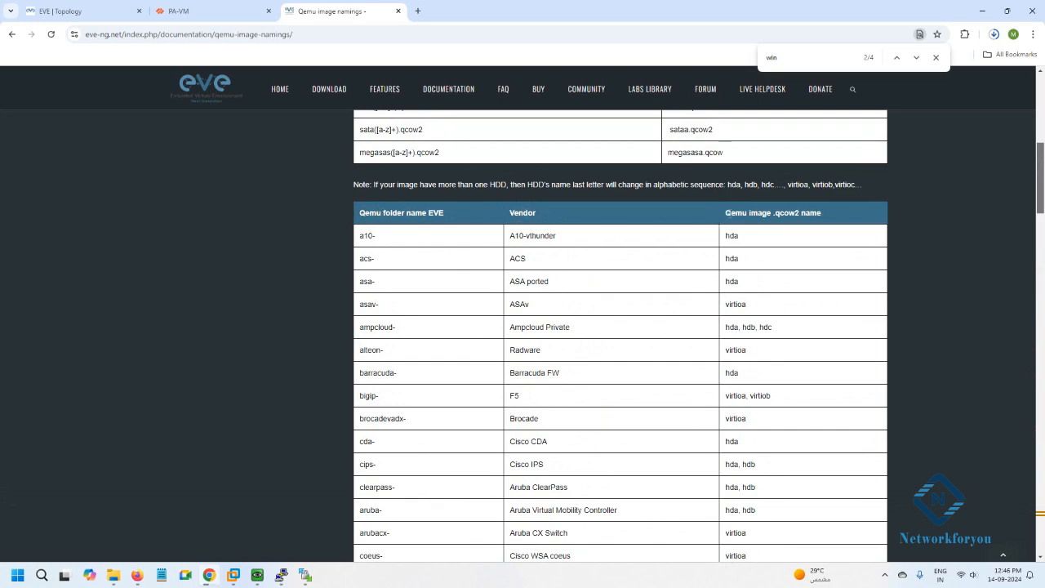
pyautogui.moveTo(1041, 189); pyautogui.dragTo(1039, 522)
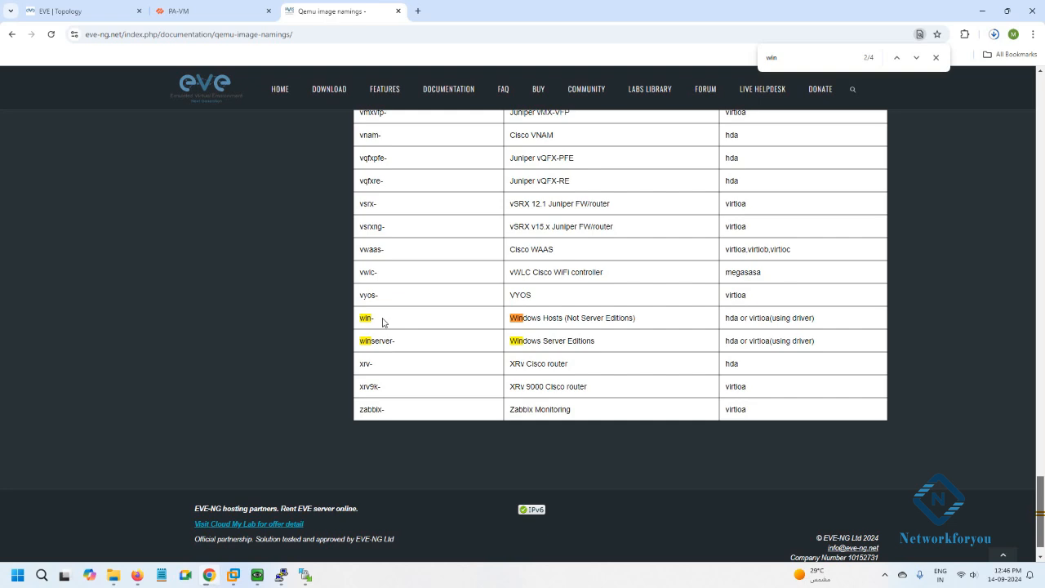
pyautogui.moveTo(726, 317); pyautogui.dragTo(768, 319)
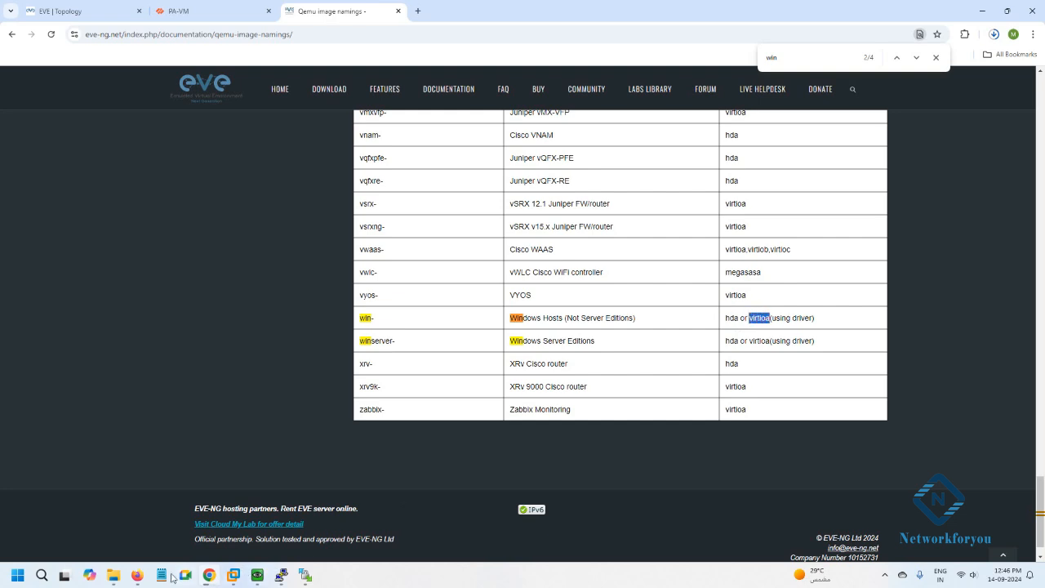
# Open the win-11-x64-DEV folder in Explorer to confirm it holds the virtioa.qcow2 disk.
pyautogui.moveTo(114, 575)
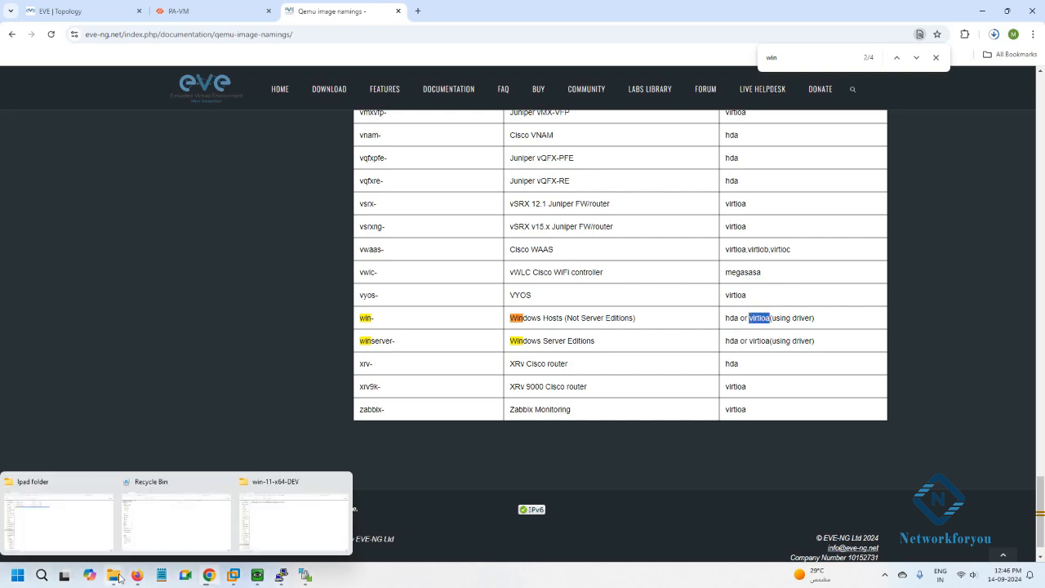
pyautogui.click(282, 530)
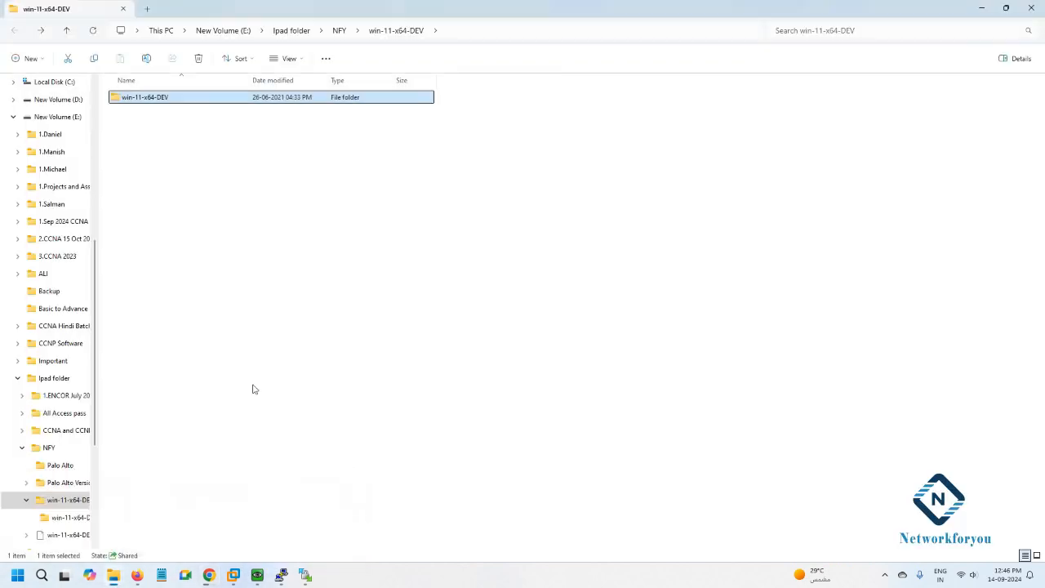
pyautogui.doubleClick(139, 102)
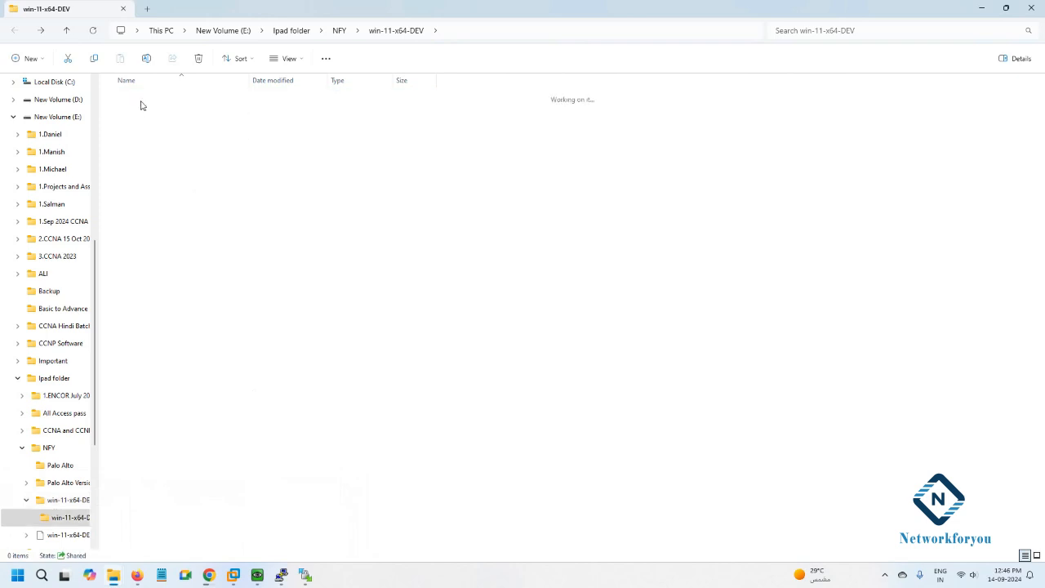
pyautogui.click(15, 30)
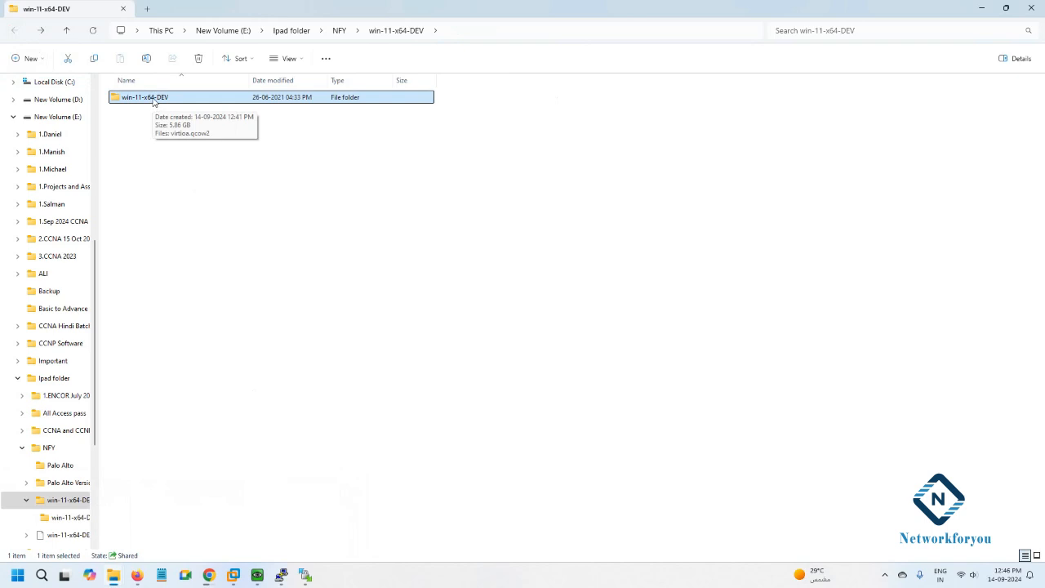
# Upload the win-11-x64-DEV folder to /opt/unetlab/addons/qemu/ by dropping it onto WinSCP.
pyautogui.moveTo(152, 101); pyautogui.dragTo(698, 495)
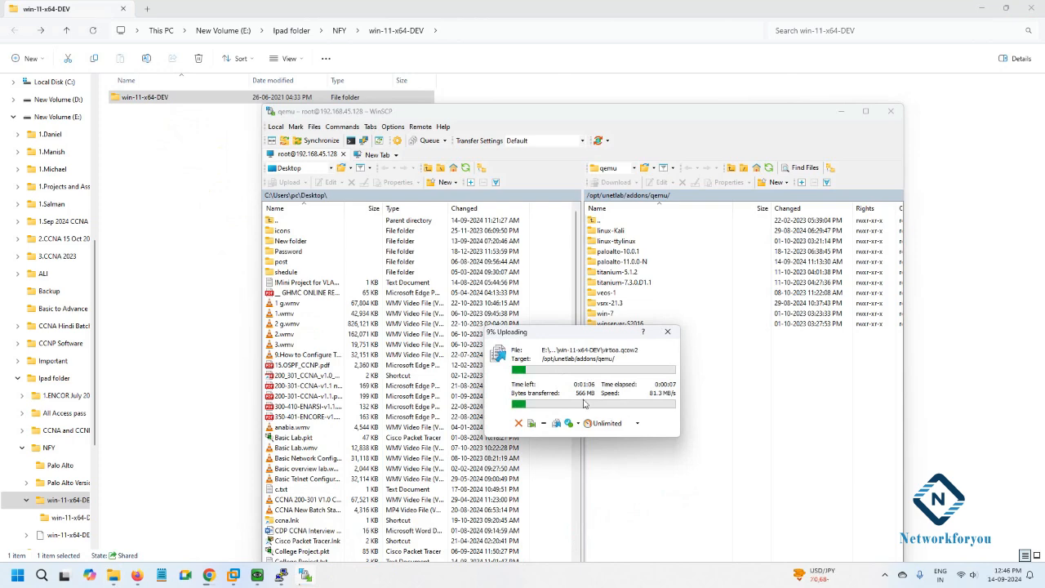
pyautogui.click(206, 578)
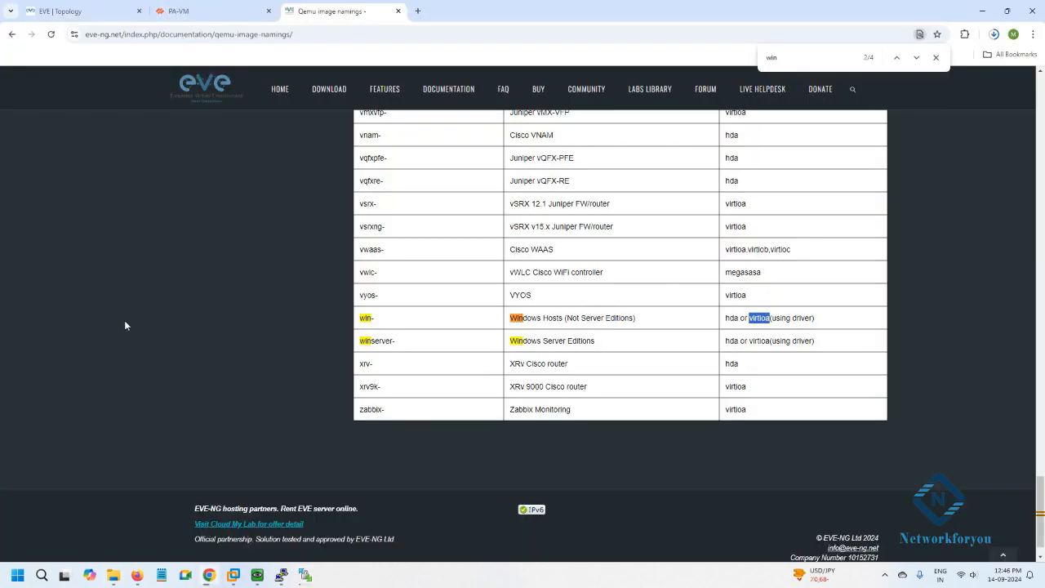
pyautogui.scroll(3, 414, 79)
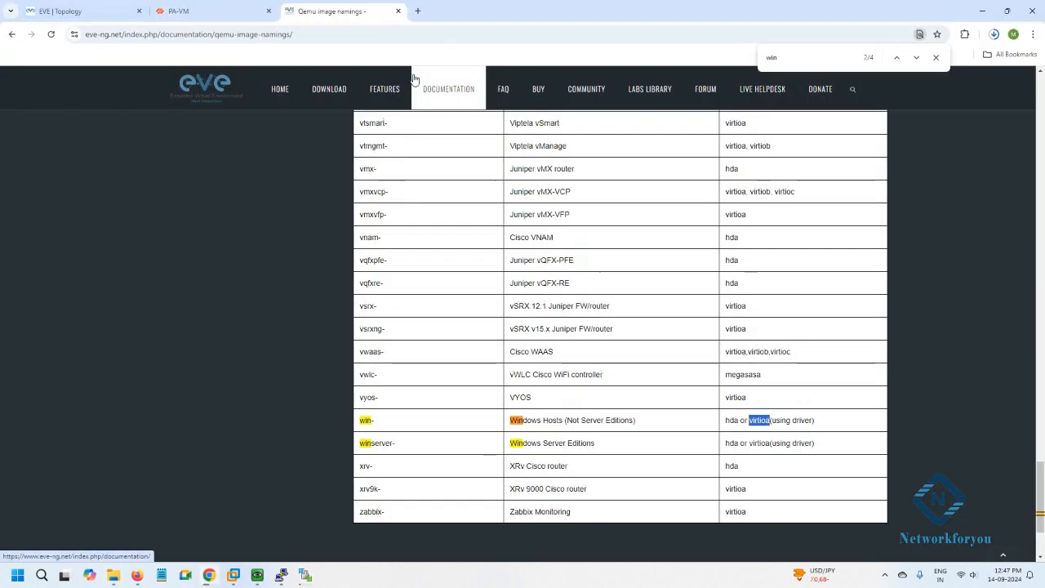
# In a new tab, rerun the 'eve ng permissions command' search and open the EVE-NG FAQ.
pyautogui.click(418, 11)
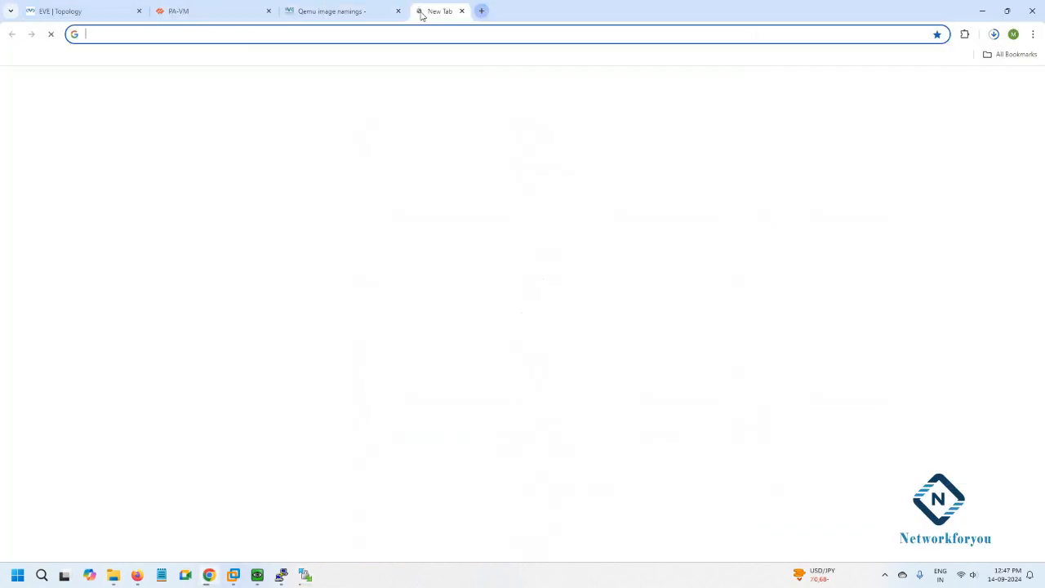
pyautogui.click(350, 33)
pyautogui.click(247, 79)
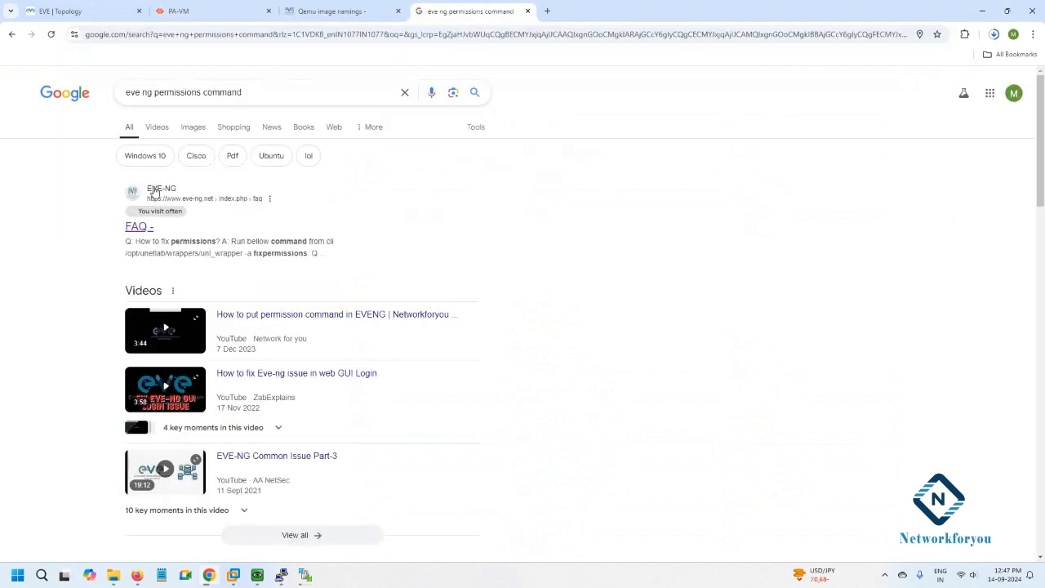
pyautogui.click(139, 228)
pyautogui.scroll(-2, 186, 228)
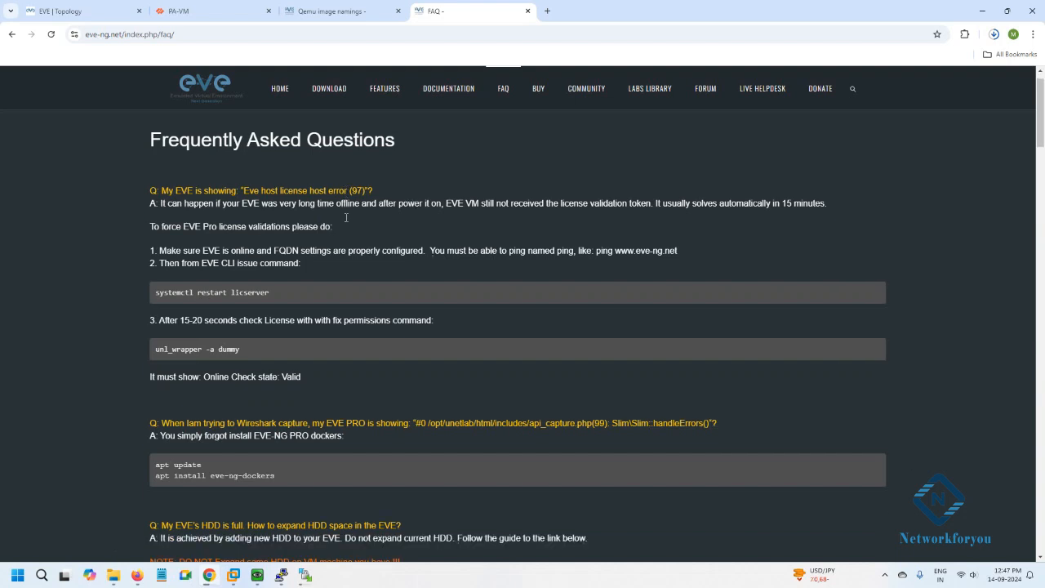
# Find the permissions entry and copy '/opt/unetlab/wrappers/unl_wrapper -a fixpermissions'.
pyautogui.hotkey('ctrl', 'f')
pyautogui.write('win')
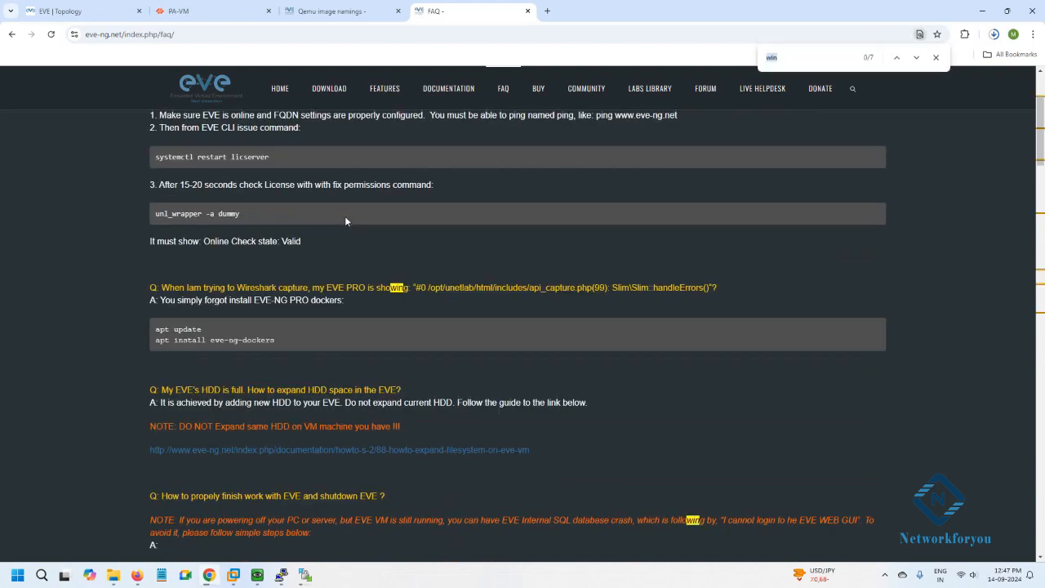
pyautogui.write('erm')
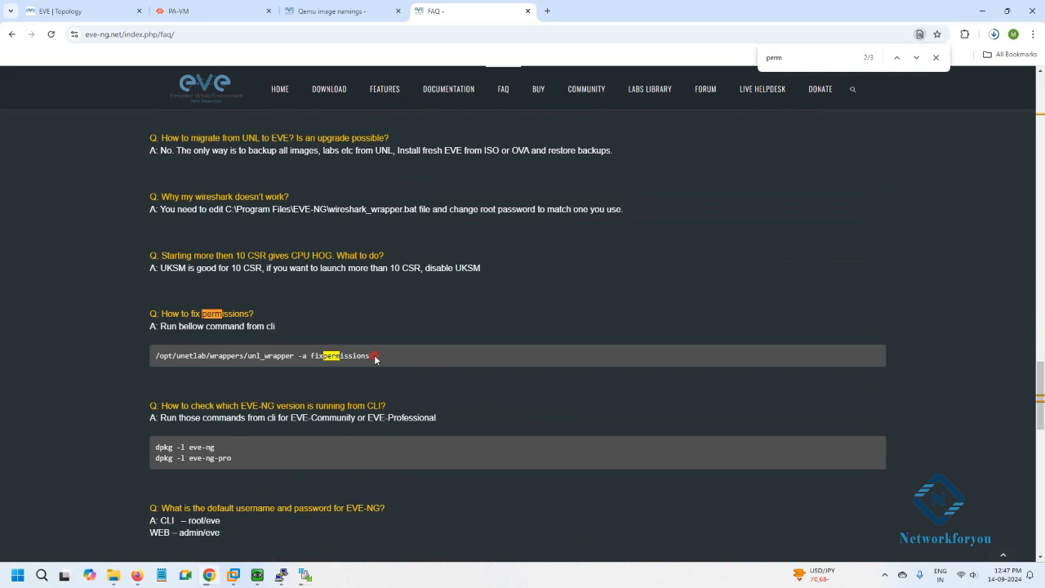
pyautogui.moveTo(372, 357); pyautogui.dragTo(157, 357)
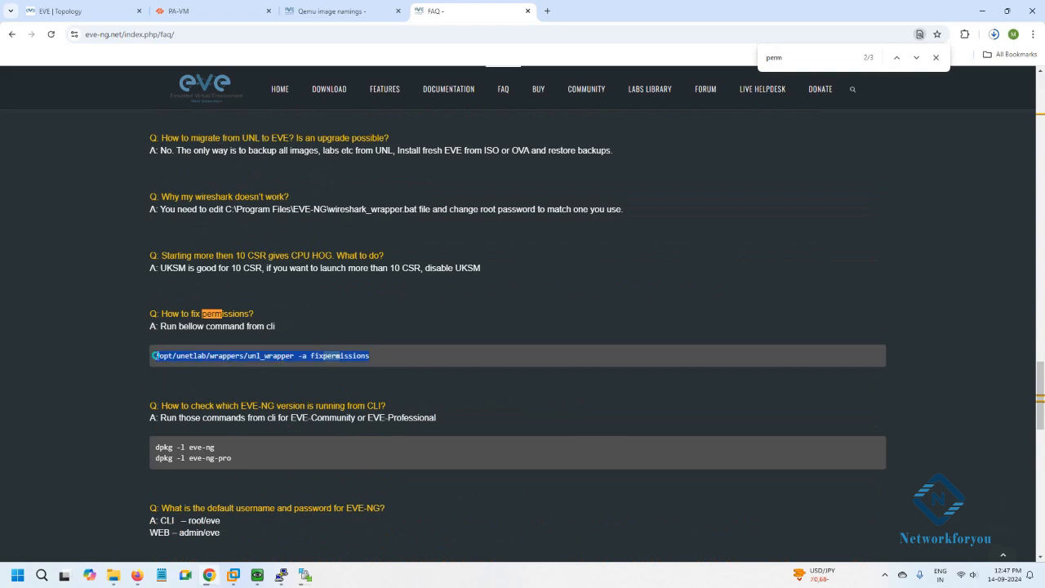
pyautogui.rightClick(155, 356)
pyautogui.click(182, 373)
# Paste the unl_wrapper -a fixpermissions command at the PuTTY root prompt.
pyautogui.moveTo(233, 575)
pyautogui.click(266, 490)
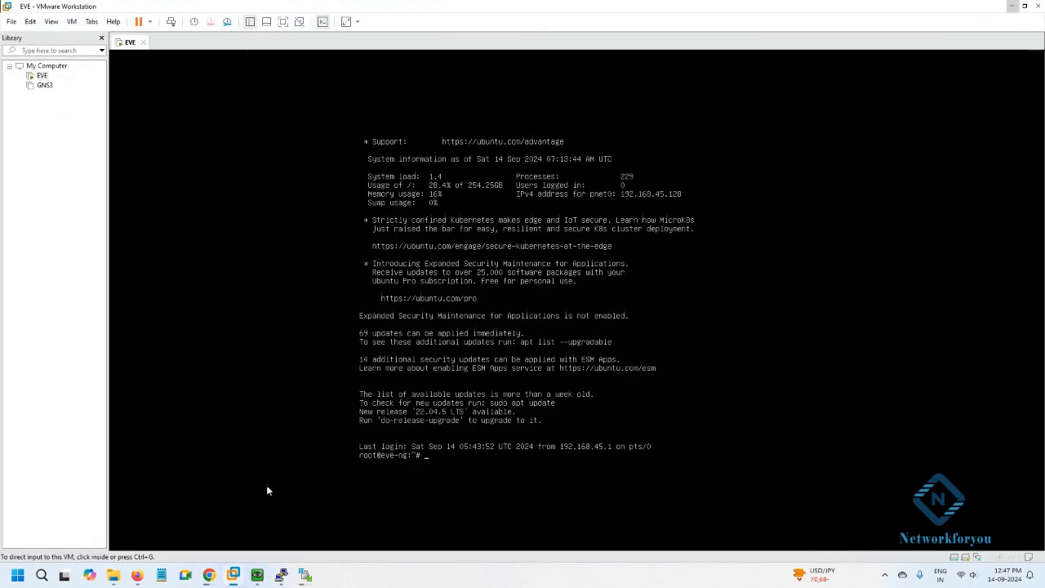
pyautogui.click(281, 575)
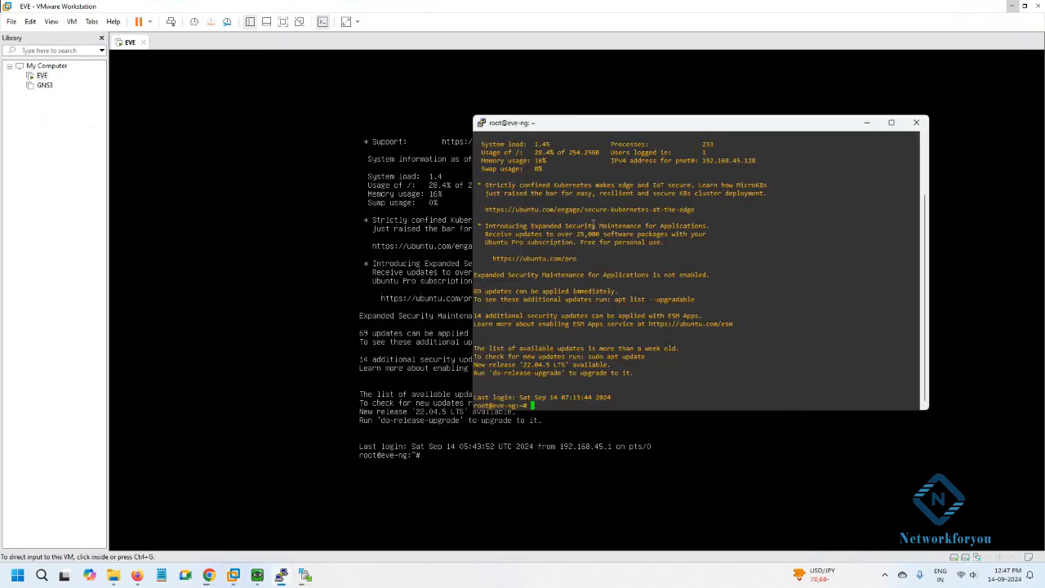
pyautogui.moveTo(585, 130); pyautogui.dragTo(279, 187)
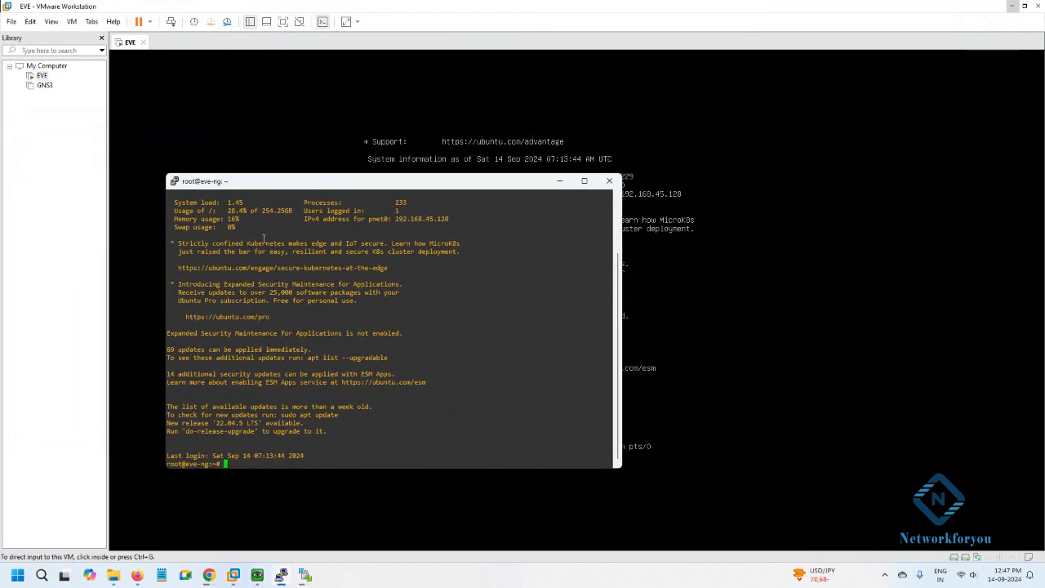
pyautogui.rightClick(264, 252)
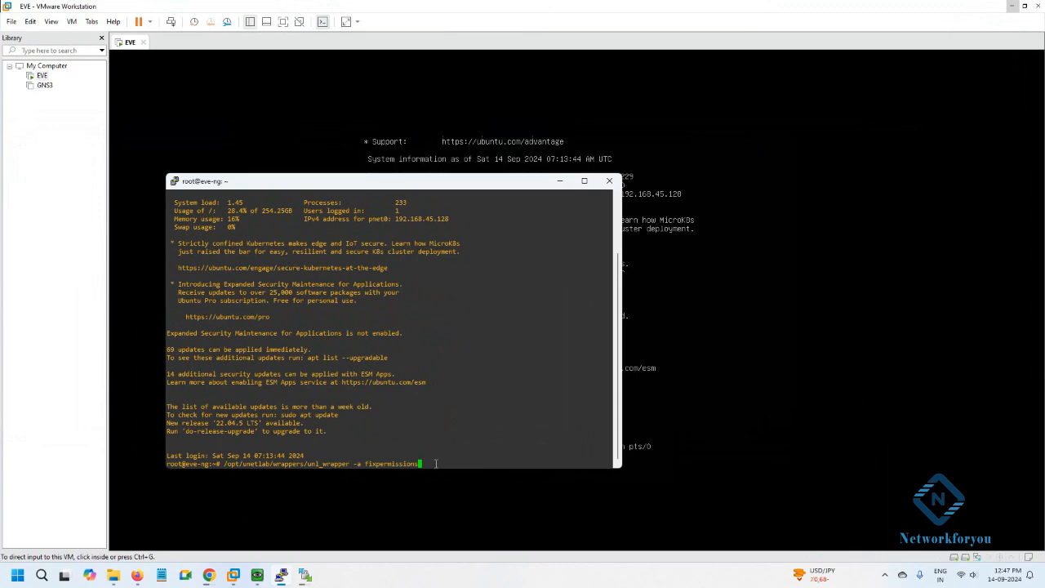
# Minimise VMware and check the WinSCP upload progress alongside the EVE Topology tab.
pyautogui.click(1011, 10)
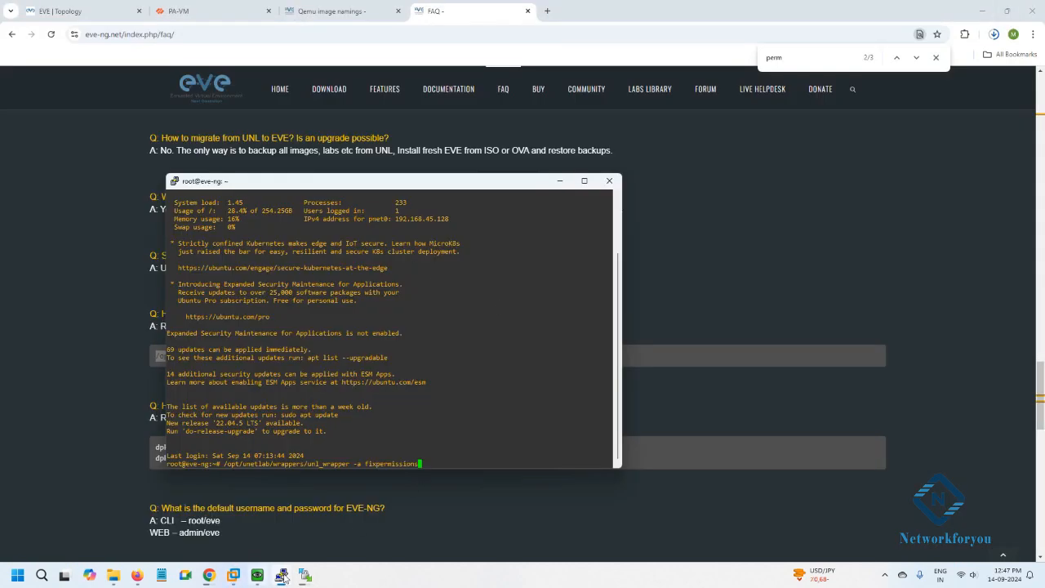
pyautogui.click(92, 5)
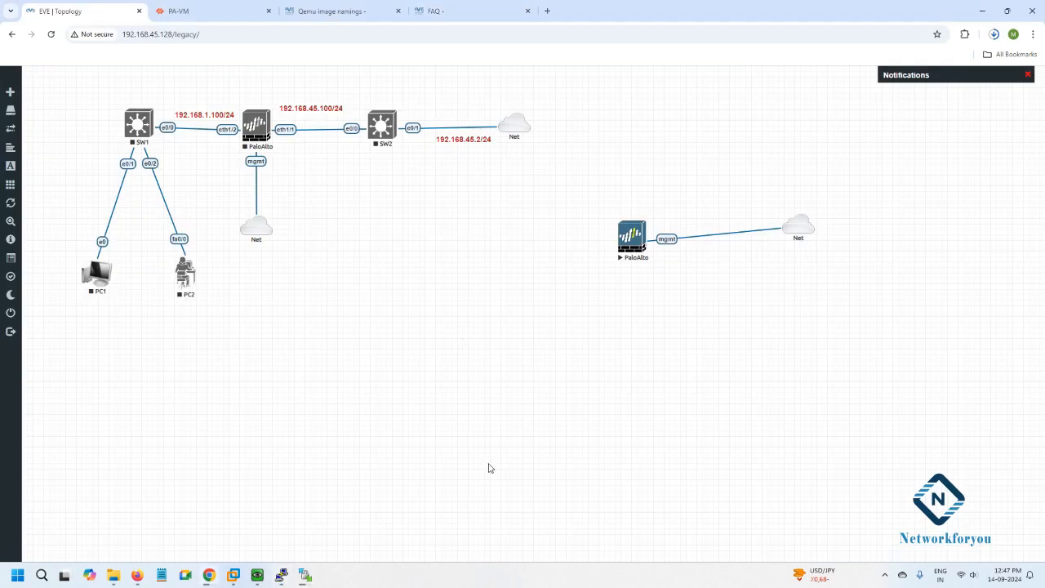
pyautogui.click(304, 575)
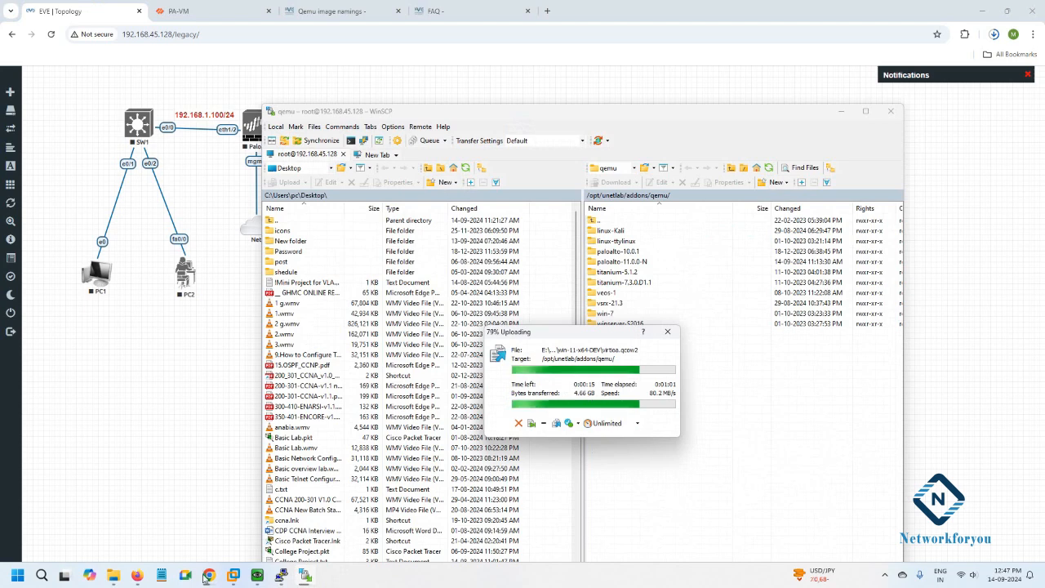
# Read the win-11-x64-DEV folder's 5.86 GB size in Properties, cancel, and minimise Explorer.
pyautogui.moveTo(113, 575)
pyautogui.click(313, 513)
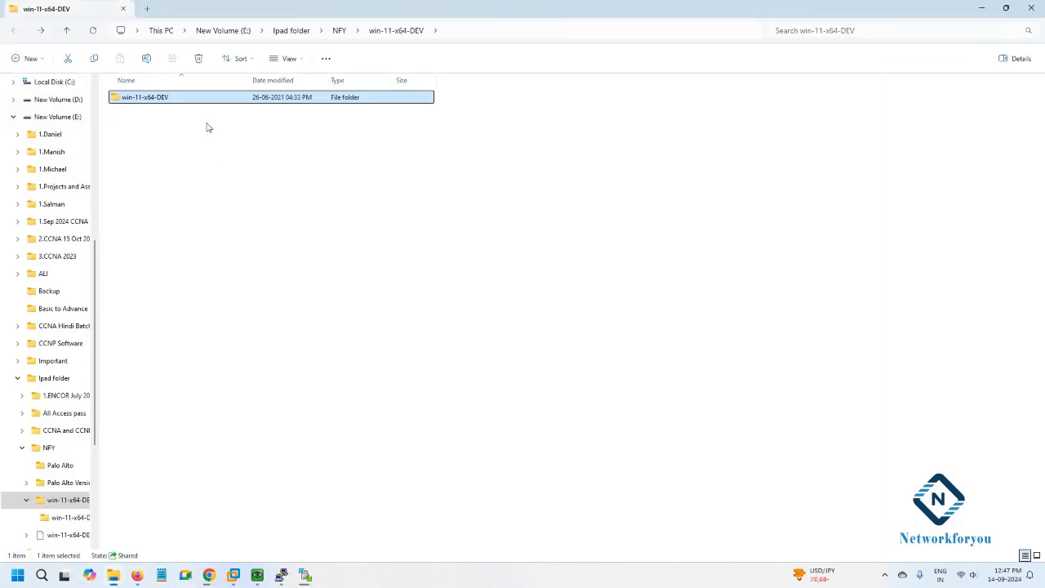
pyautogui.rightClick(210, 101)
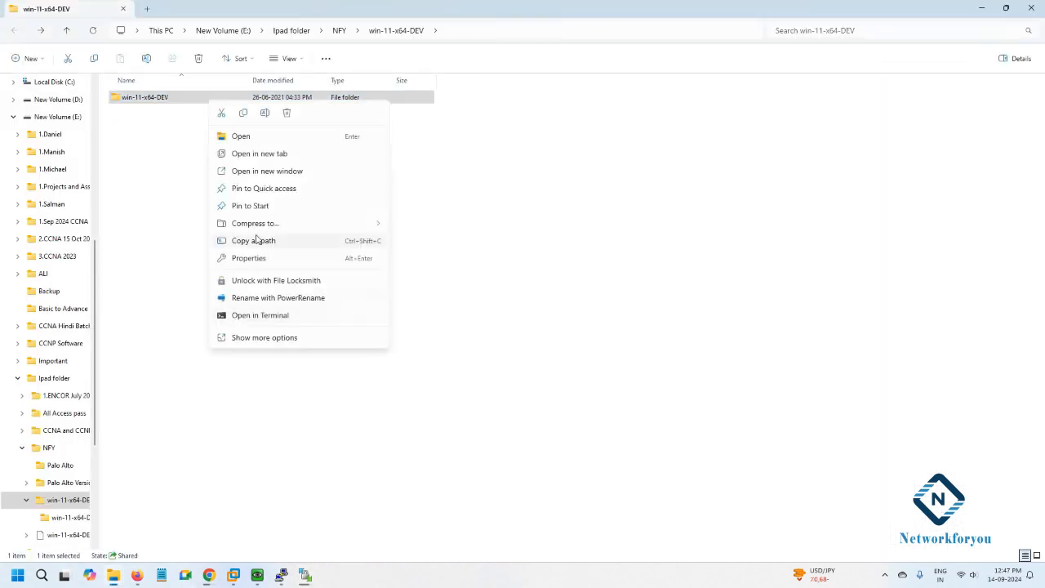
pyautogui.click(260, 337)
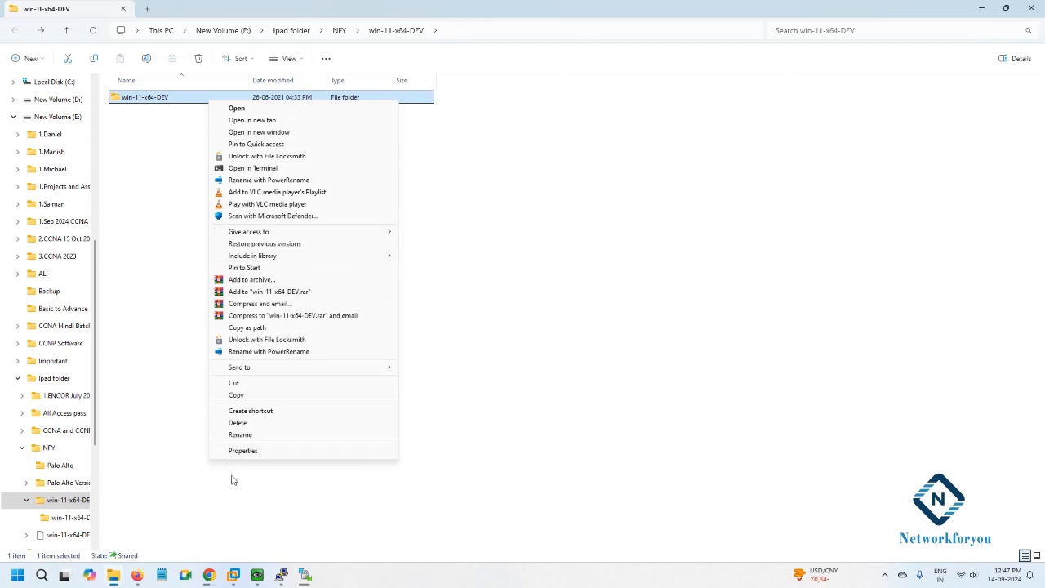
pyautogui.click(236, 451)
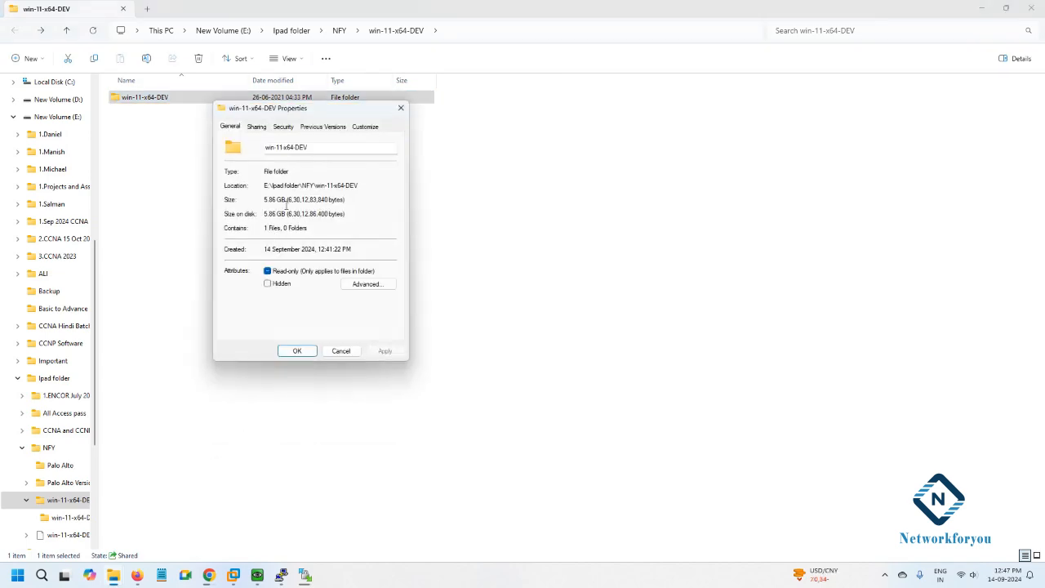
pyautogui.click(339, 351)
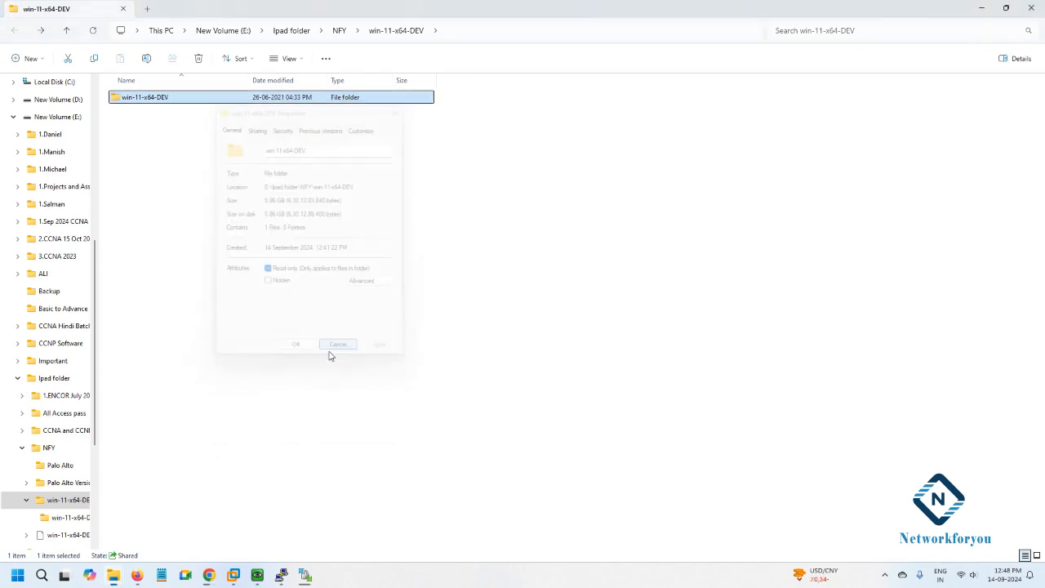
pyautogui.click(986, 8)
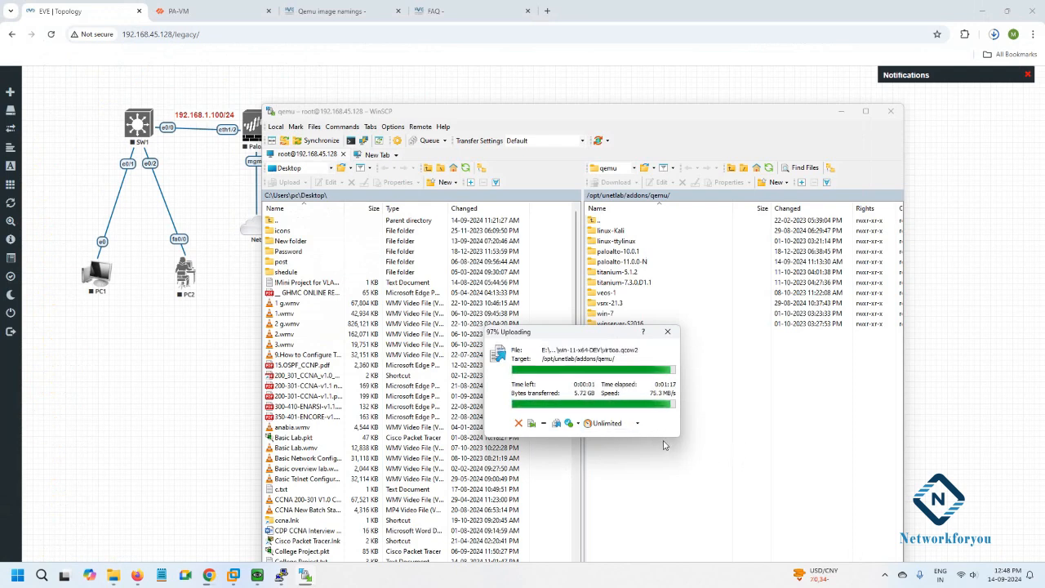
# Run the unl_wrapper fixpermissions command in PuTTY, then put PuTTY and WinSCP away to reach the lab canvas.
pyautogui.click(279, 576)
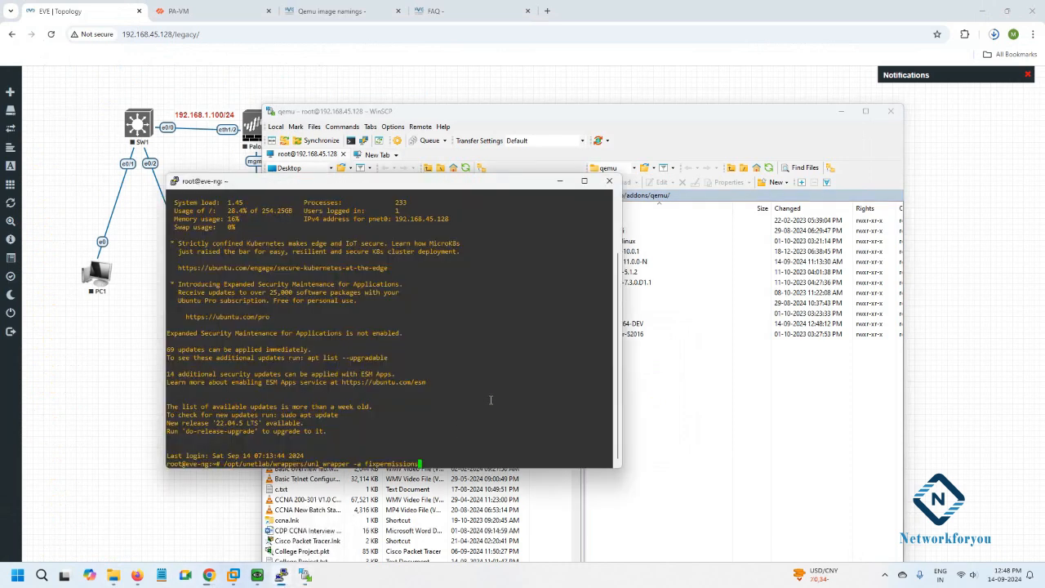
pyautogui.press('Return')
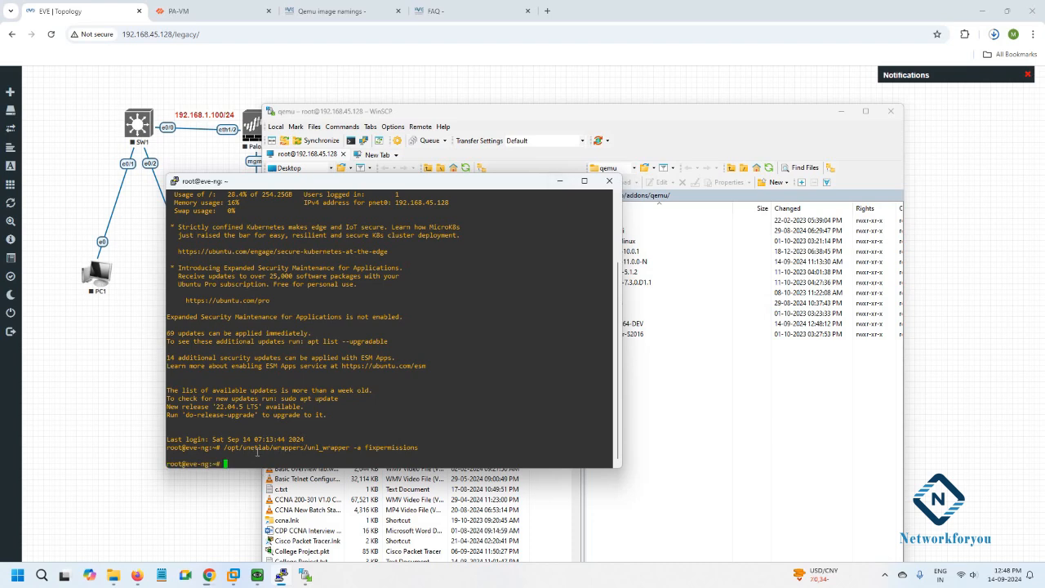
pyautogui.click(560, 181)
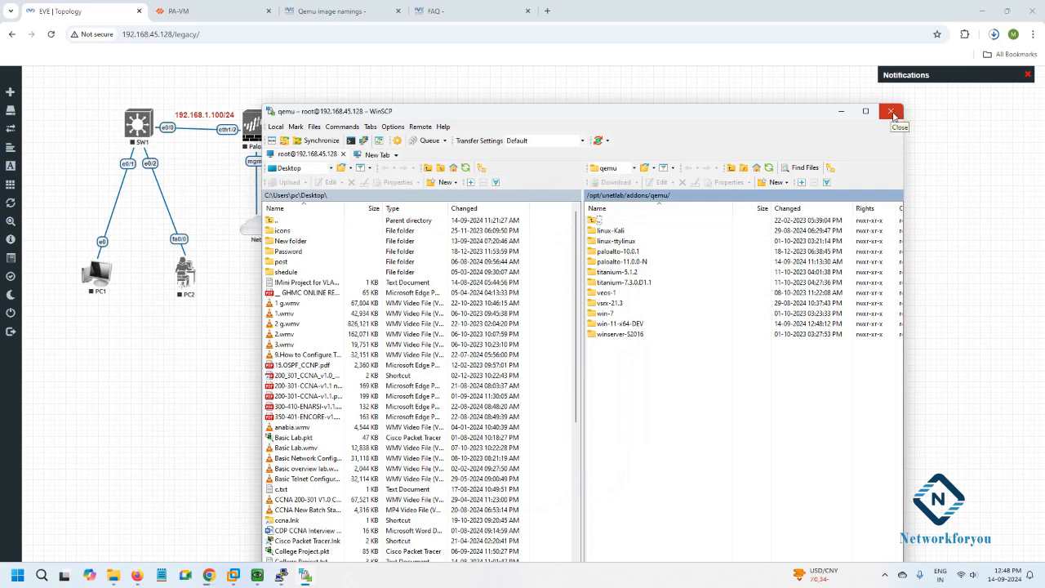
pyautogui.click(841, 111)
pyautogui.rightClick(464, 260)
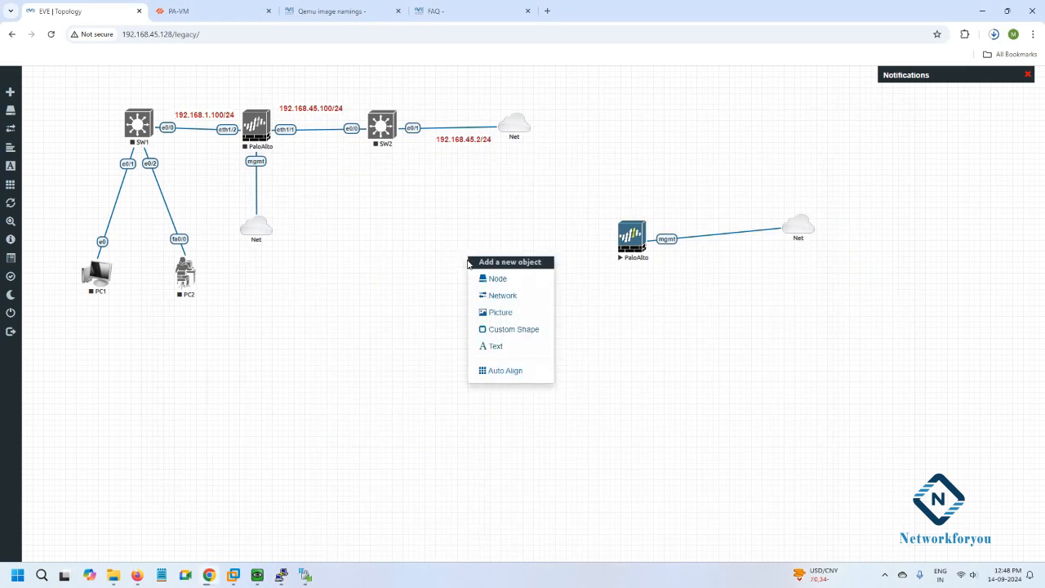
# Add a Windows-template node with image win-11-x64-DEV, icon Desktop2.png and 8096 MB RAM.
pyautogui.click(485, 279)
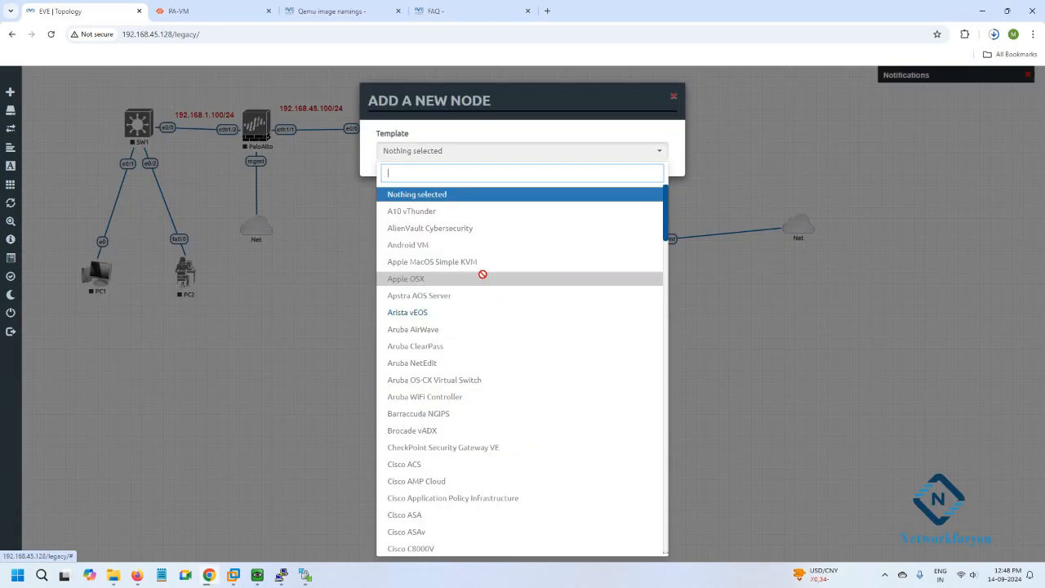
pyautogui.scroll(-14, 480, 277)
pyautogui.scroll(-10, 481, 281)
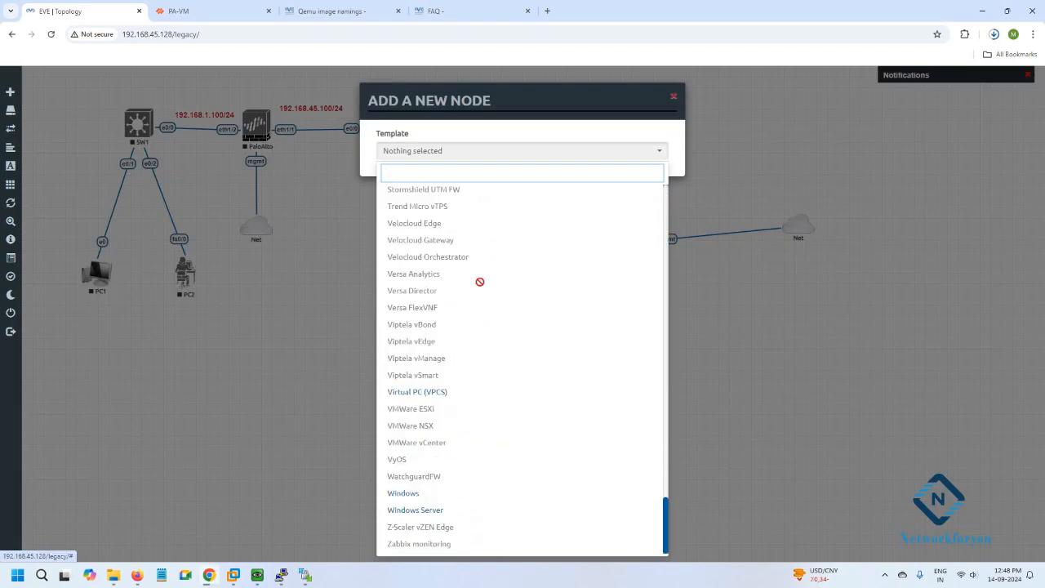
pyautogui.click(408, 494)
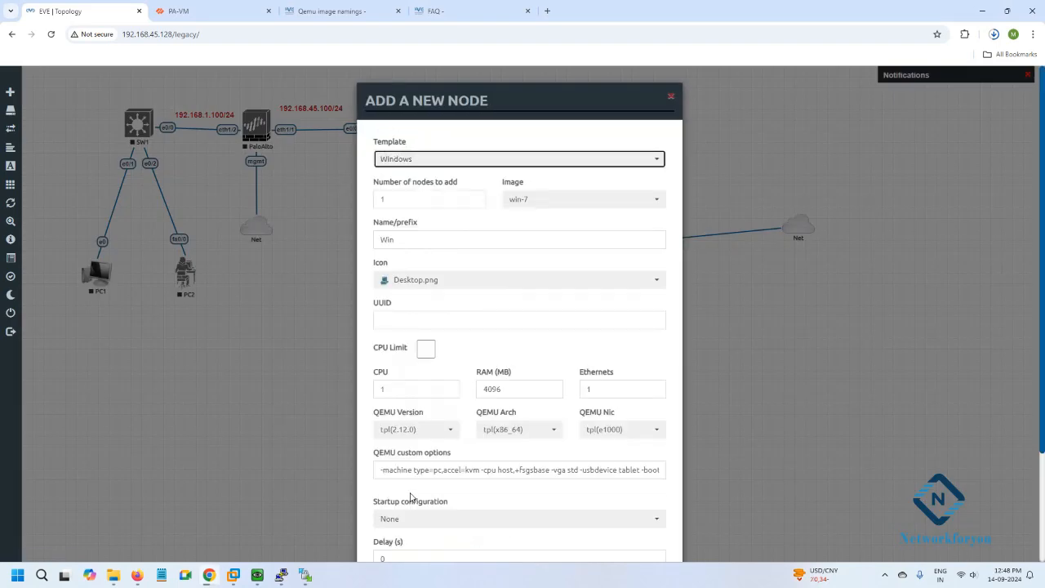
pyautogui.click(530, 204)
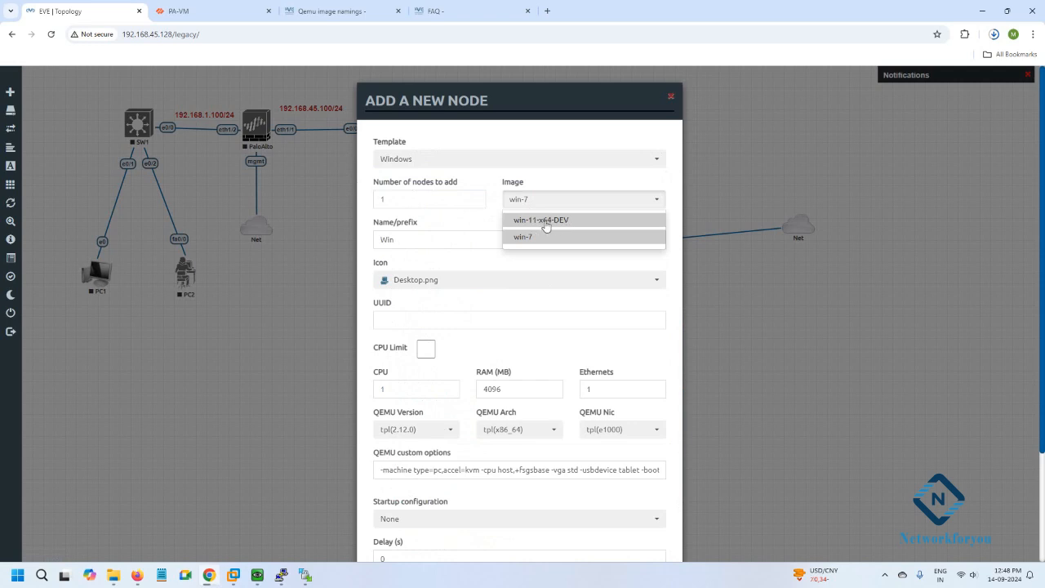
pyautogui.click(545, 223)
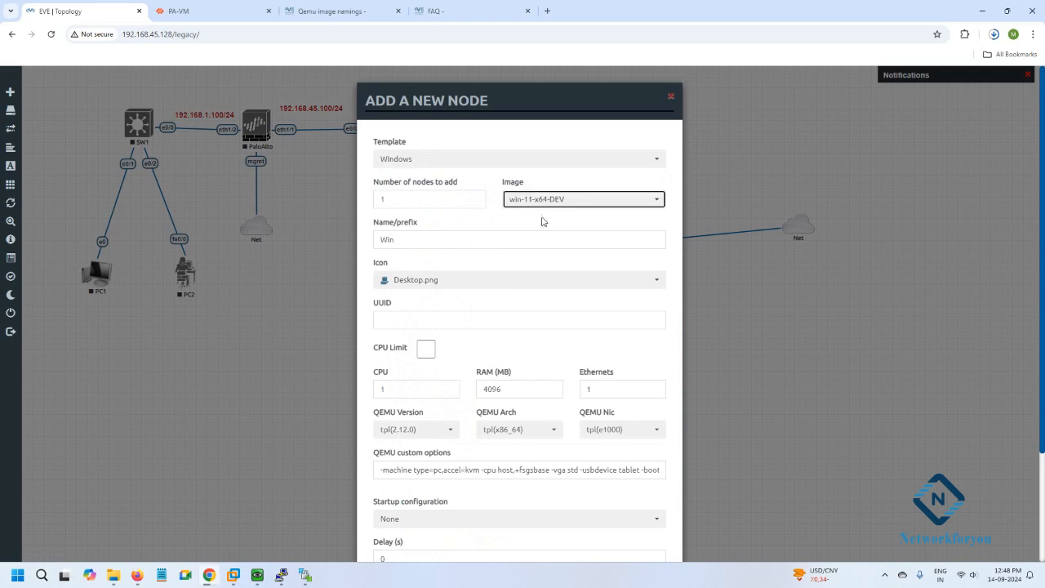
pyautogui.click(434, 287)
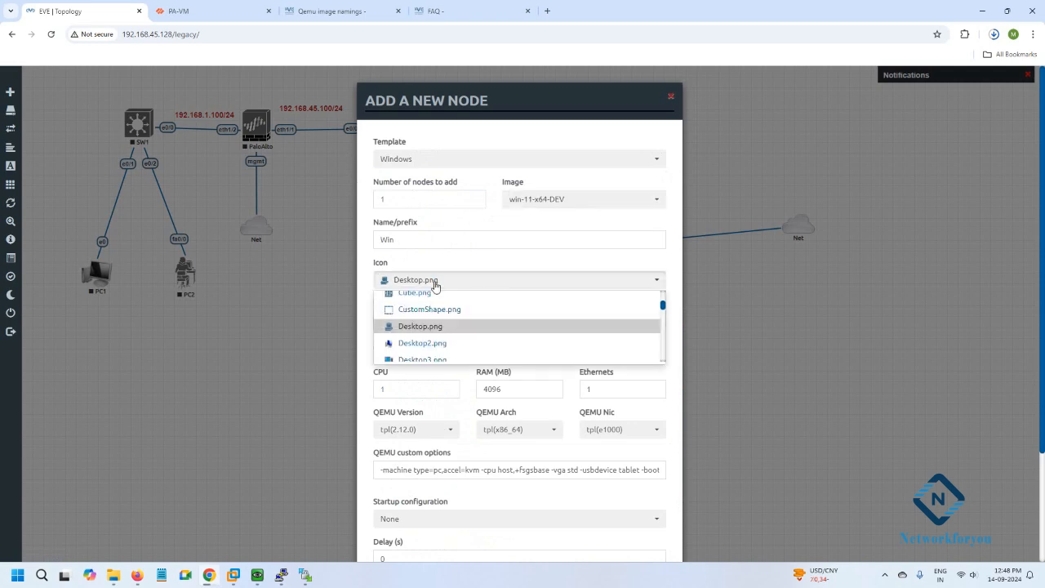
pyautogui.click(421, 344)
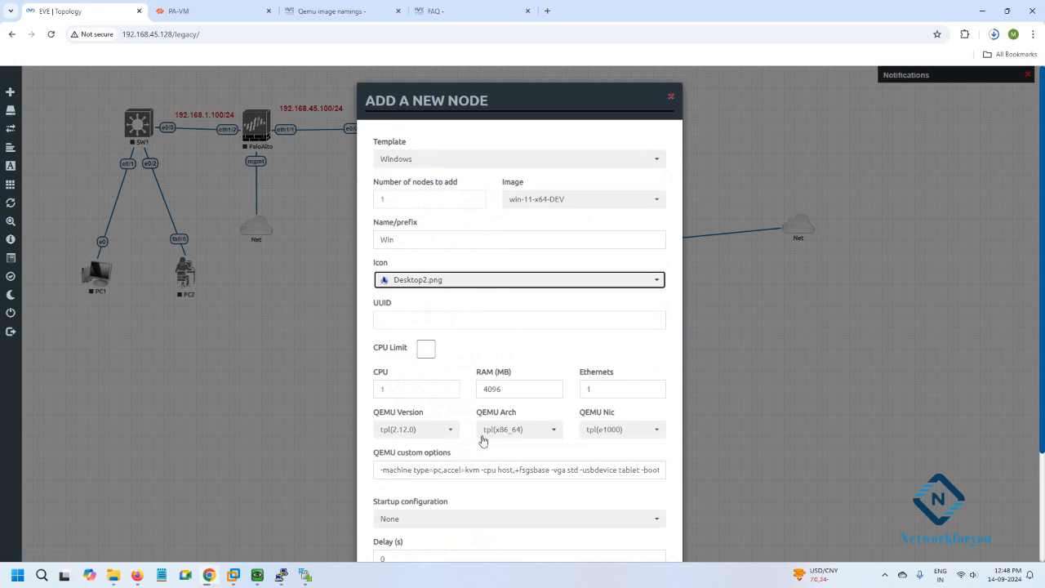
pyautogui.click(487, 389)
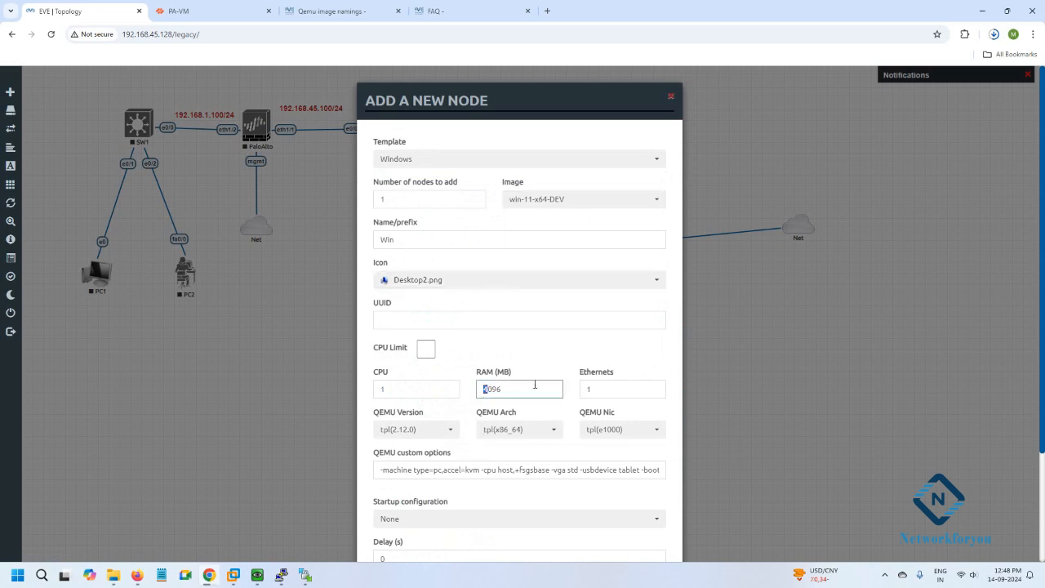
pyautogui.scroll(-3, 506, 388)
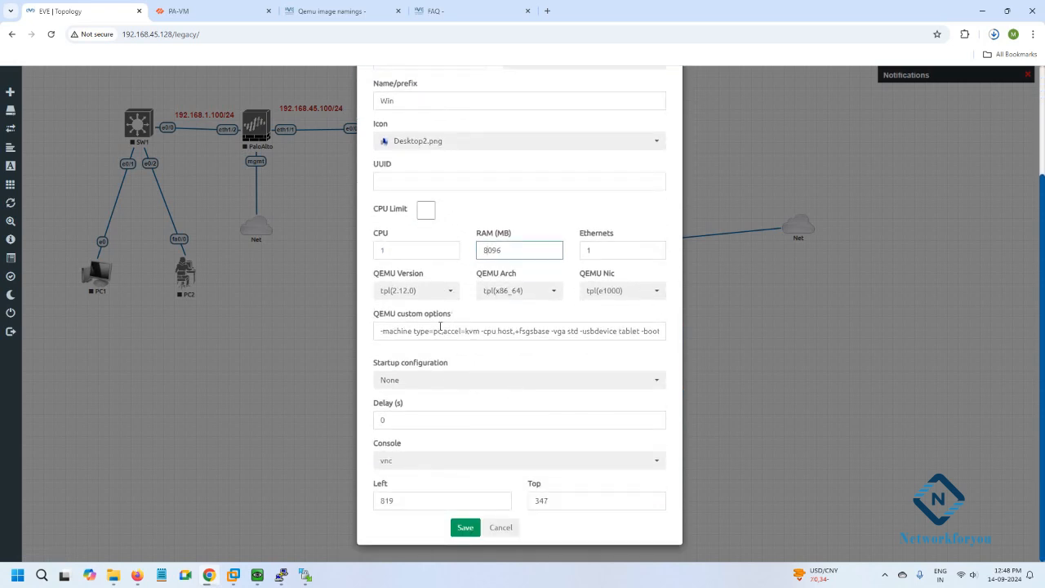
pyautogui.click(466, 527)
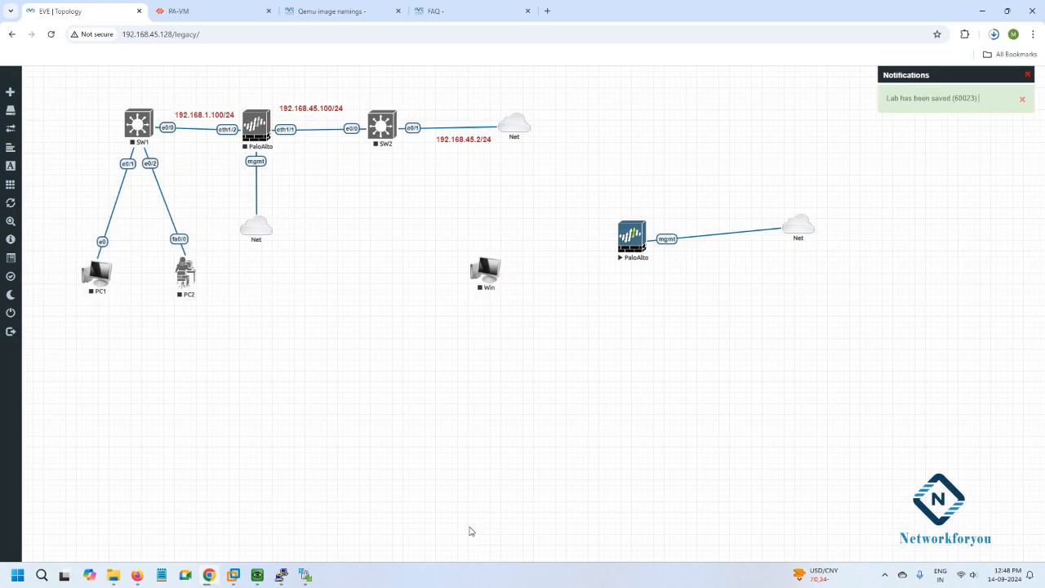
# Start the Win node and open its ultravnc console, repositioning the QEMU window while Windows 11 boots.
pyautogui.rightClick(496, 273)
pyautogui.click(527, 294)
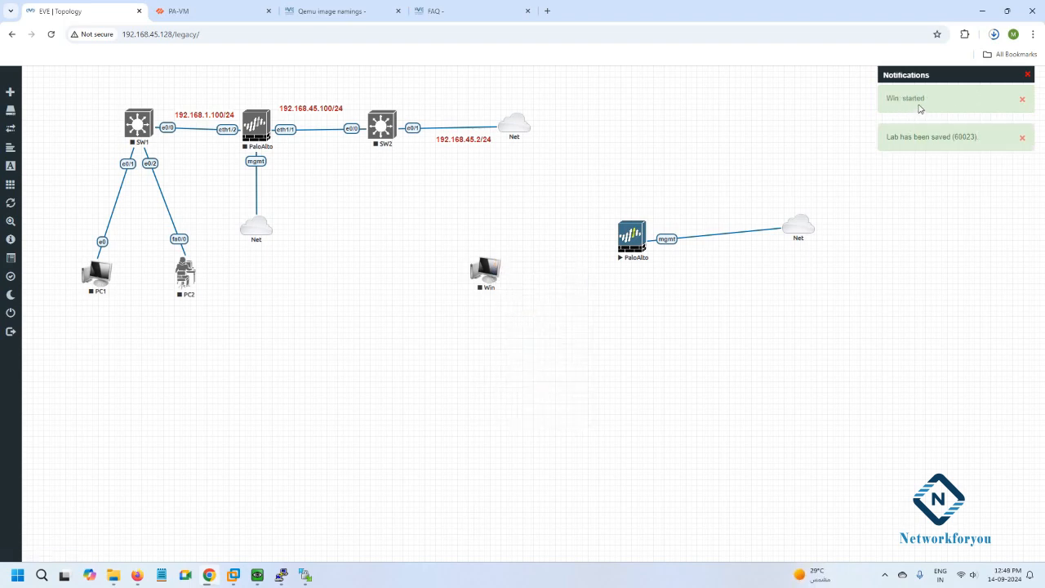
pyautogui.click(488, 269)
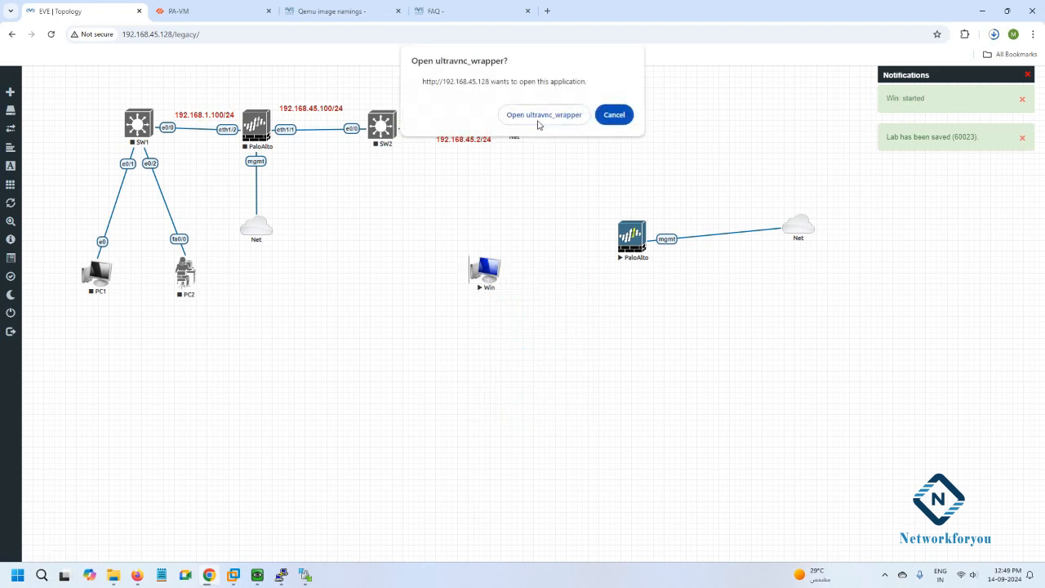
pyautogui.click(537, 119)
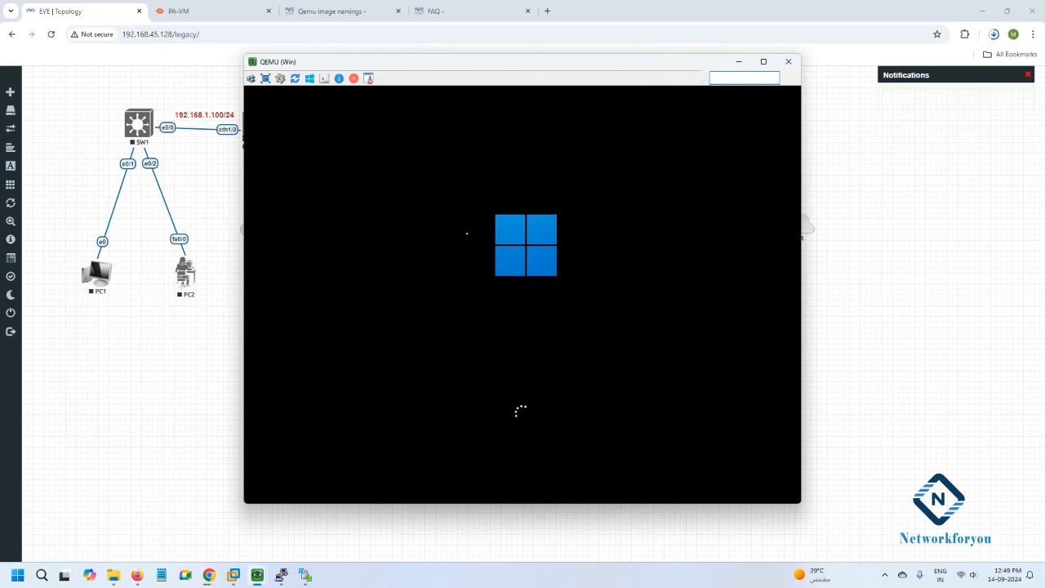
pyautogui.moveTo(585, 65); pyautogui.dragTo(495, 74)
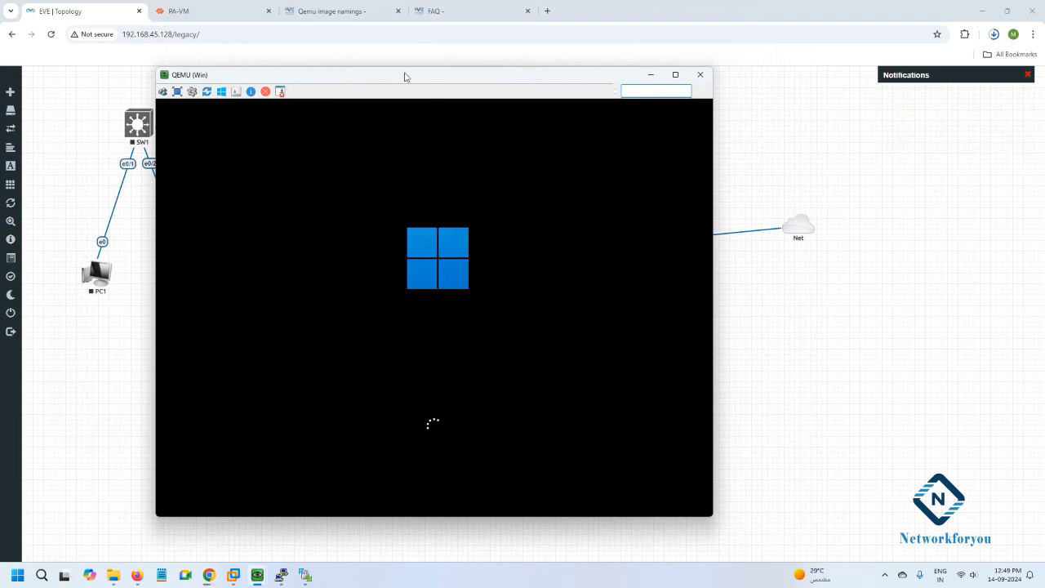
pyautogui.moveTo(403, 79); pyautogui.dragTo(401, 270)
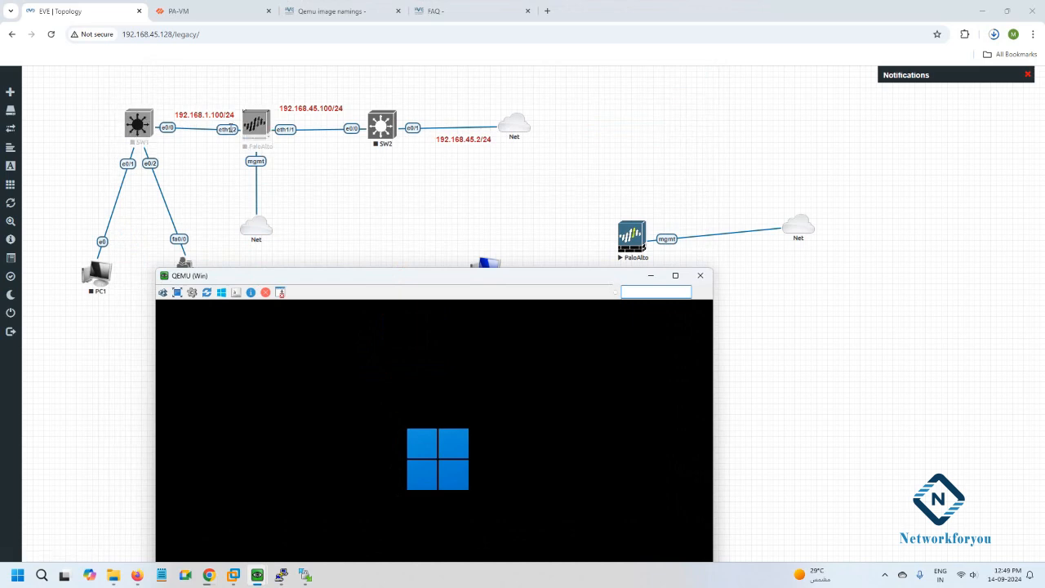
pyautogui.moveTo(300, 275); pyautogui.dragTo(296, 85)
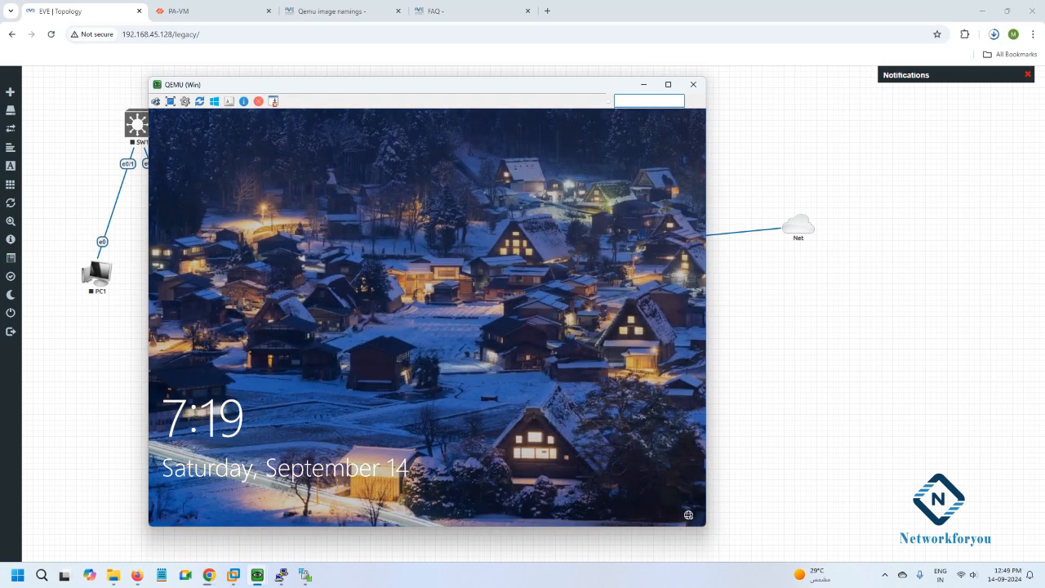
# Dismiss the Win node's lock screen, decline Sticky Keys, and close the console.
pyautogui.moveTo(374, 85); pyautogui.dragTo(411, 73)
pyautogui.click(256, 156)
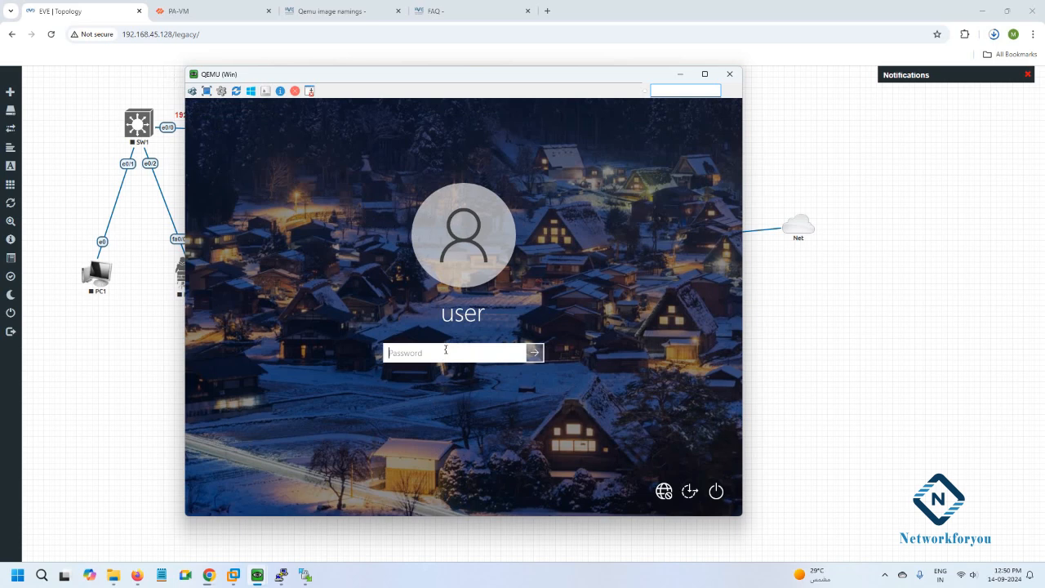
pyautogui.press('shift')
pyautogui.press('shift')
pyautogui.press('shift')
pyautogui.press('shift')
pyautogui.press('shift')
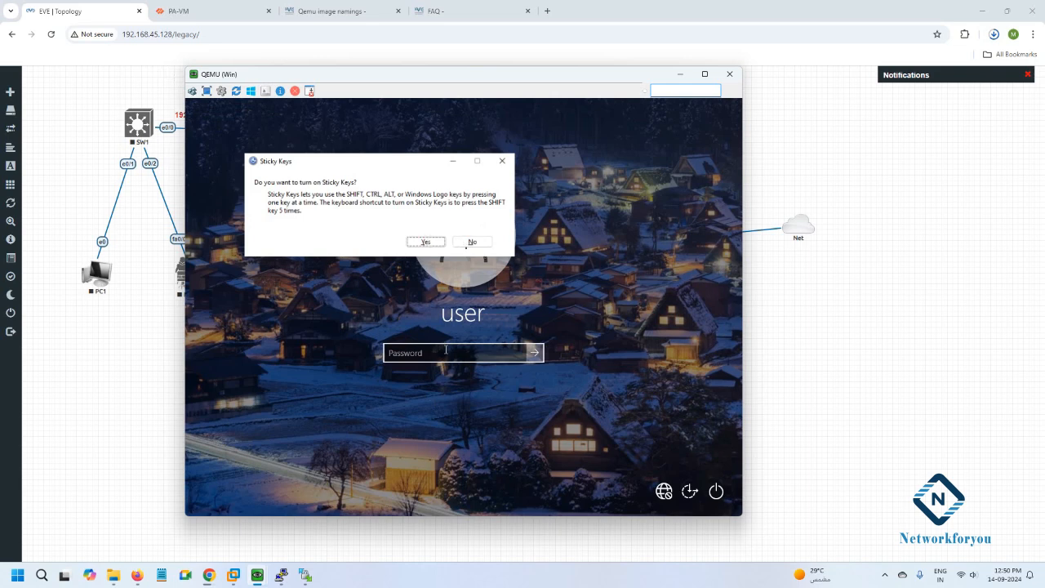
pyautogui.click(470, 242)
pyautogui.hotkey('alt', 'F4')
# Reopen the Win console, enter and verify the user's password, then switch back to the topology.
pyautogui.moveTo(306, 575)
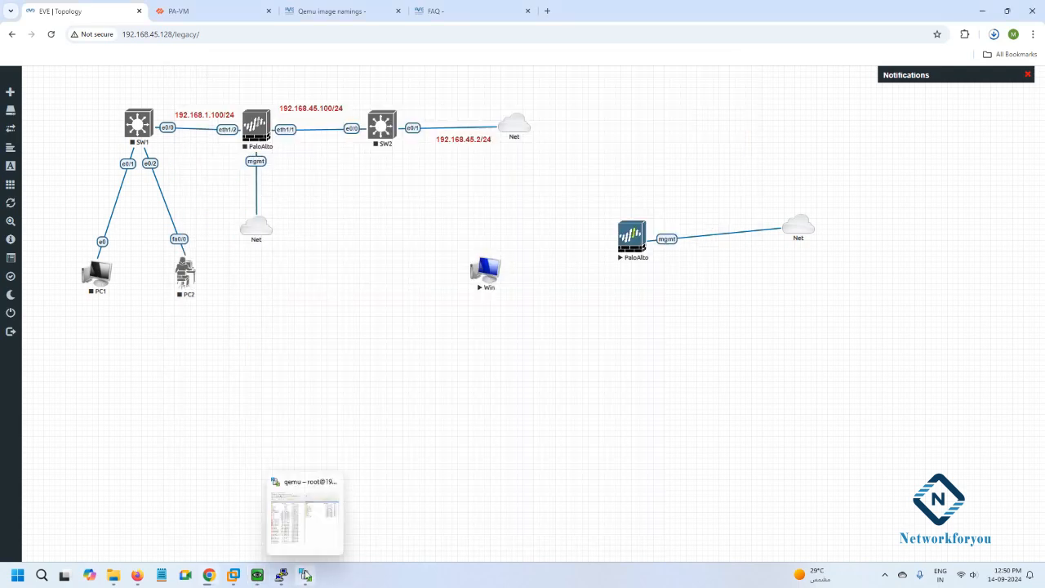
pyautogui.click(490, 271)
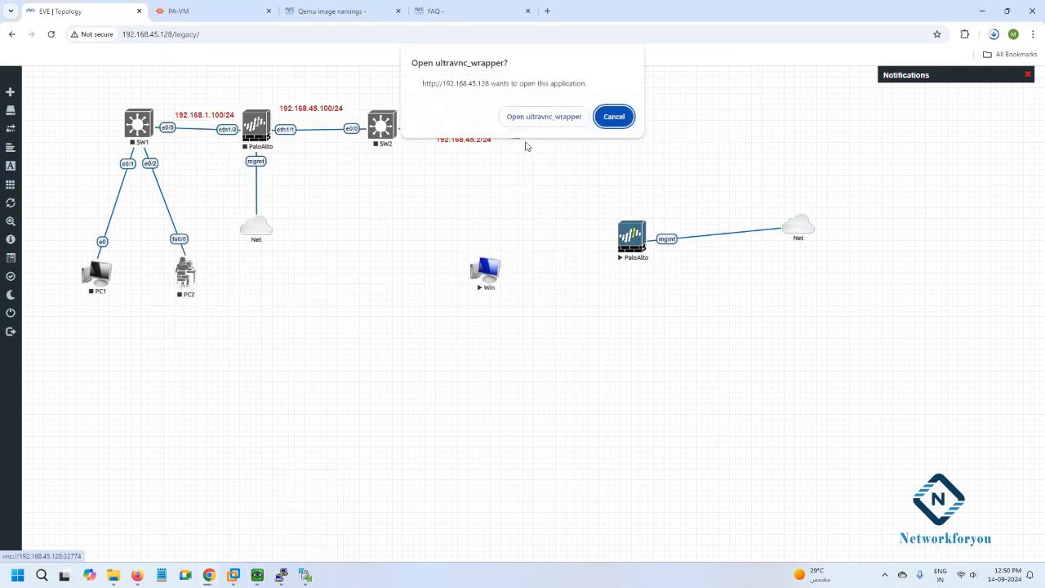
pyautogui.click(532, 118)
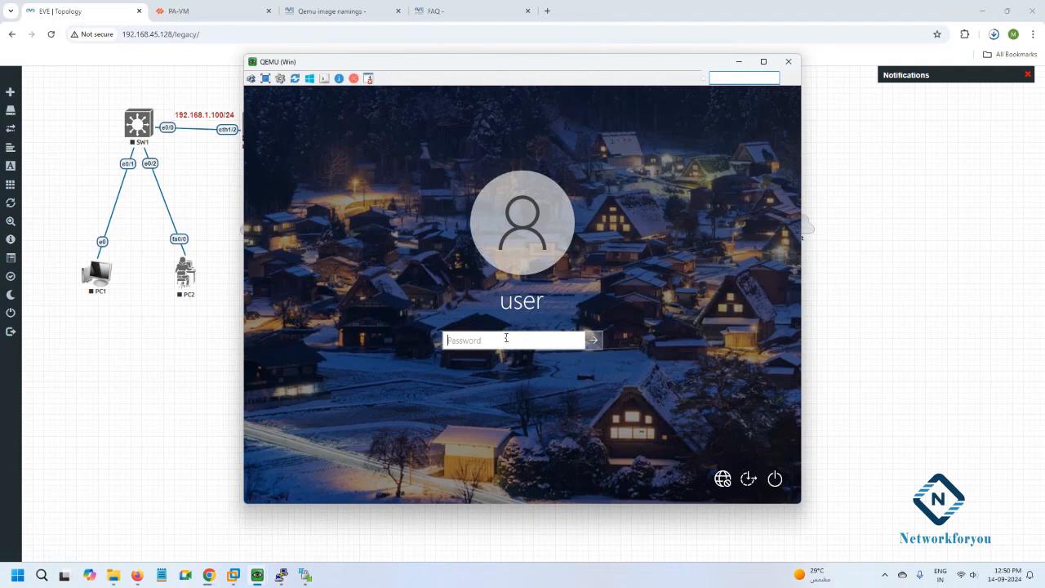
pyautogui.click(506, 337)
pyautogui.write('•••••••')
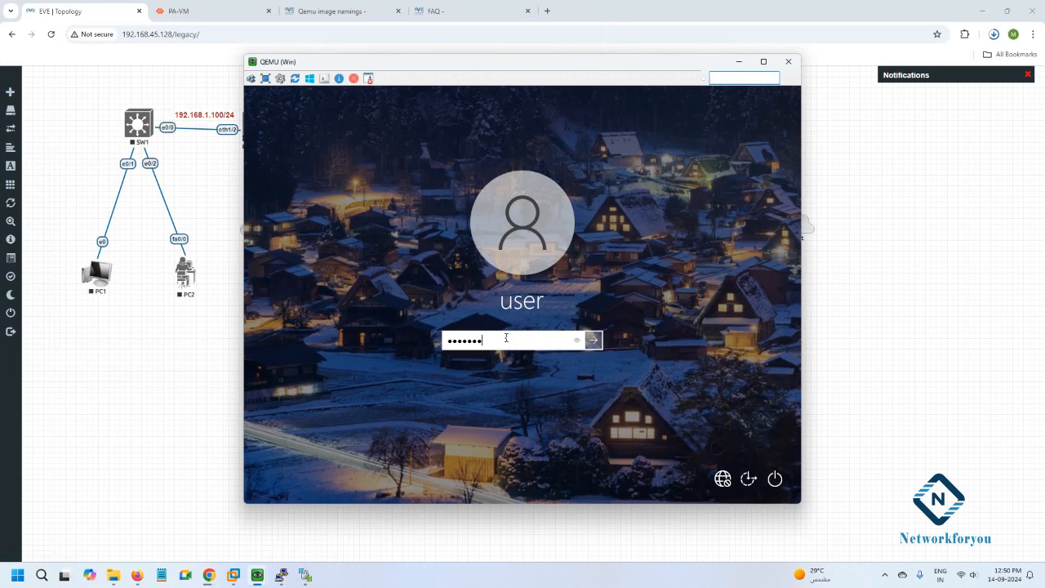
pyautogui.click(578, 341)
pyautogui.press('shift')
pyautogui.press('shift')
pyautogui.press('shift')
pyautogui.press('shift')
pyautogui.press('shift')
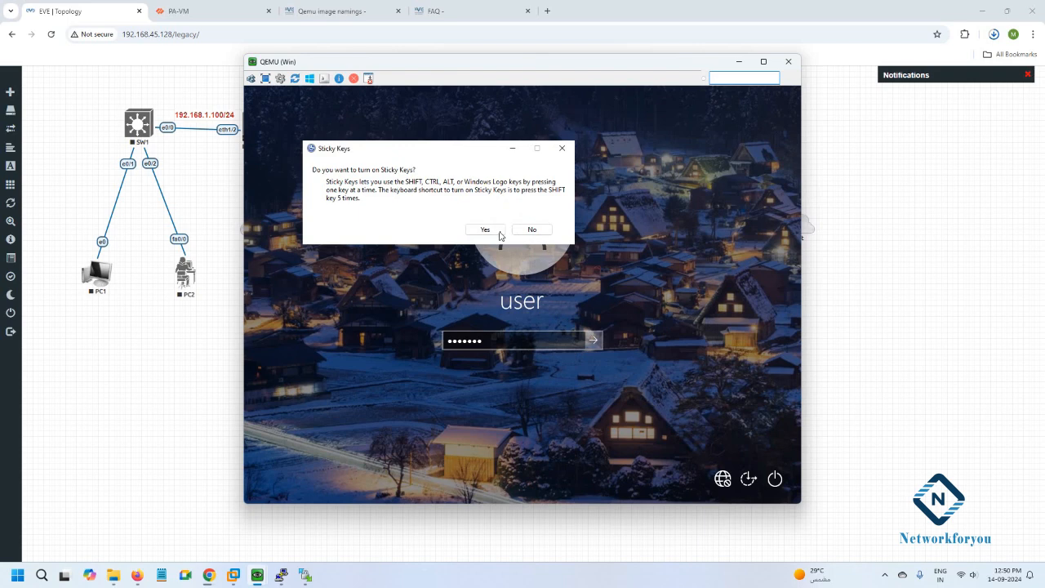
pyautogui.hotkey('alt', 'Tab')
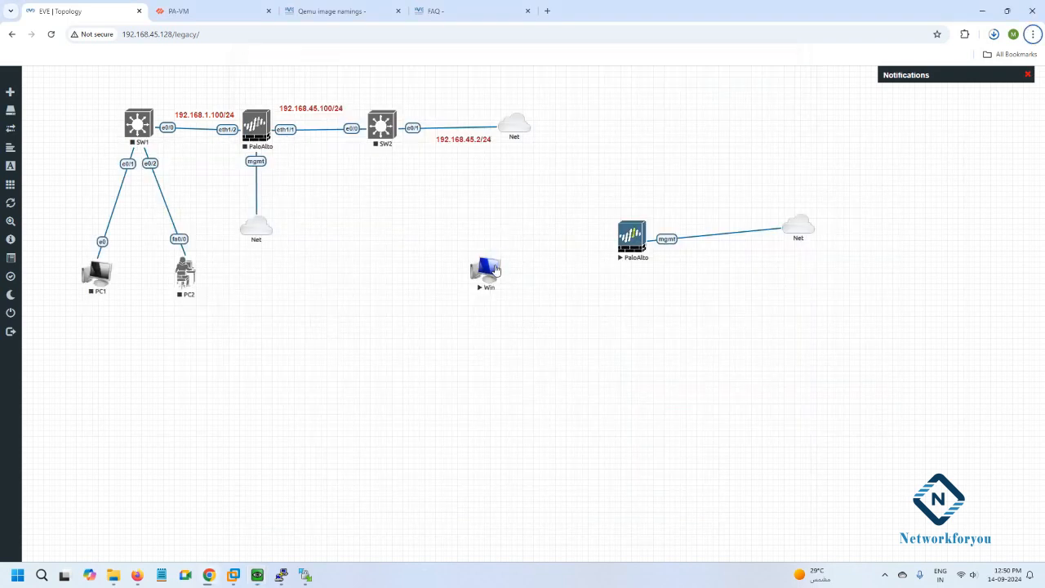
# Relaunch the Win node's ultravnc console to view the signed-in Windows 11 desktop.
pyautogui.moveTo(291, 585)
pyautogui.click(488, 278)
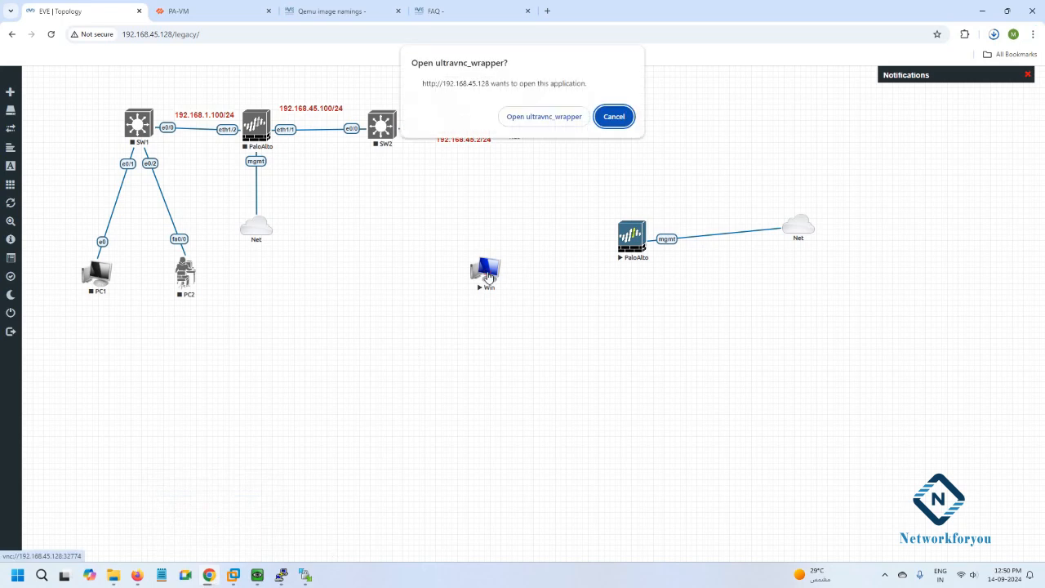
pyautogui.click(541, 117)
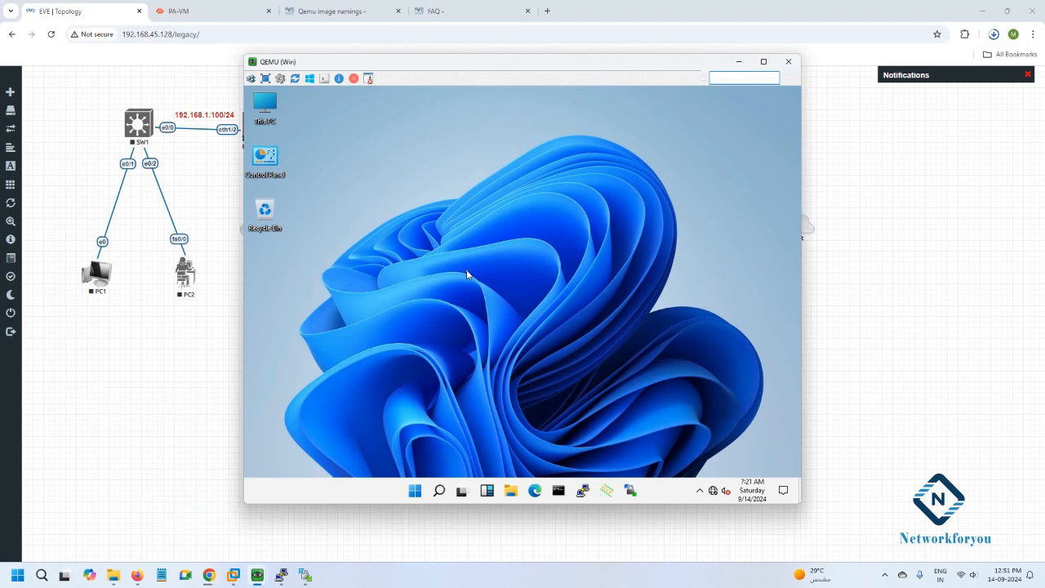
# From Network & Internet settings, open the Ethernet adapter's properties, uncheck IPv6, and open IPv4 Properties.
pyautogui.rightClick(711, 491)
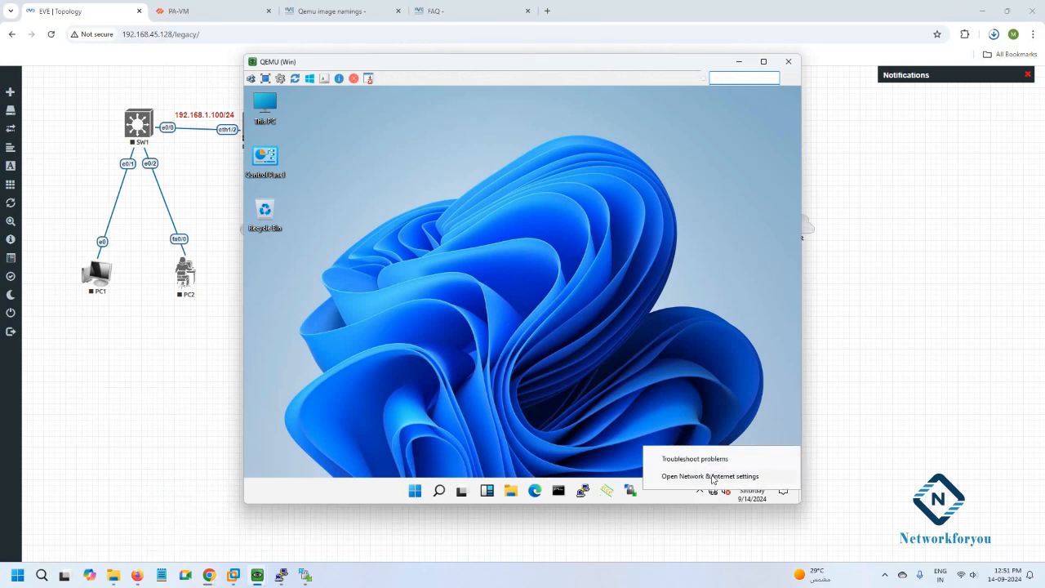
pyautogui.click(712, 477)
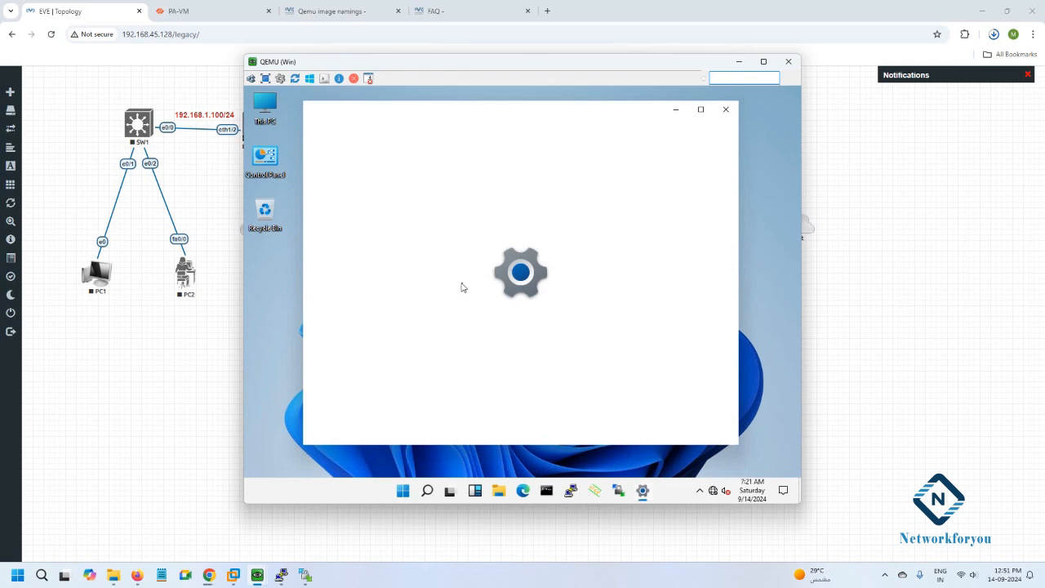
pyautogui.click(353, 260)
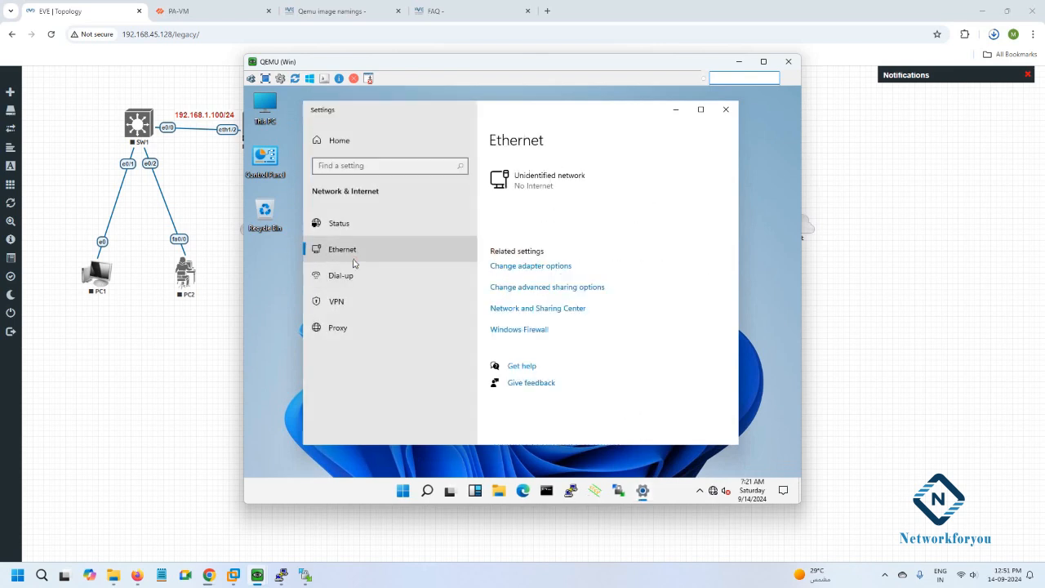
pyautogui.click(544, 267)
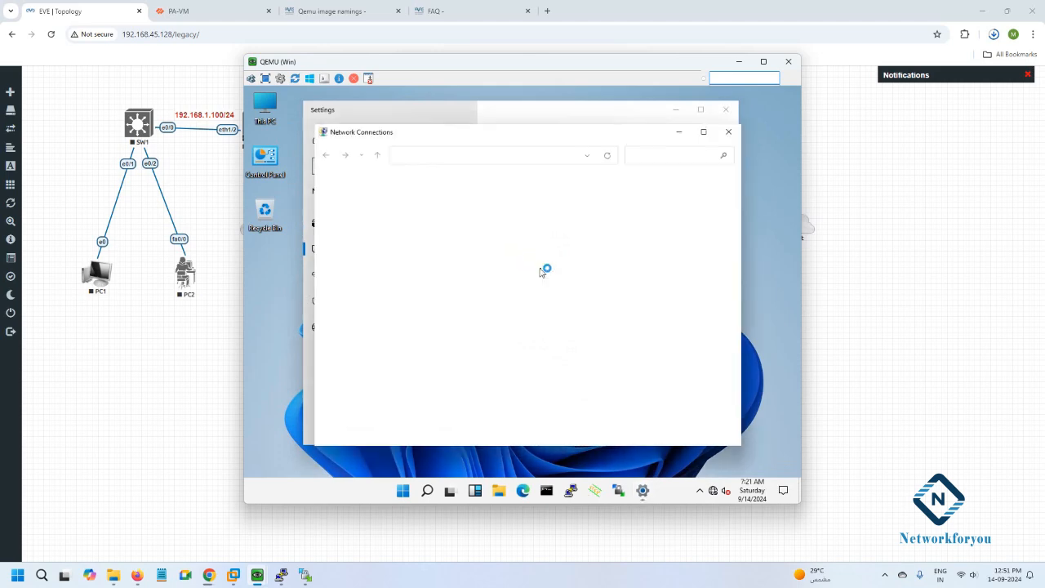
pyautogui.doubleClick(381, 208)
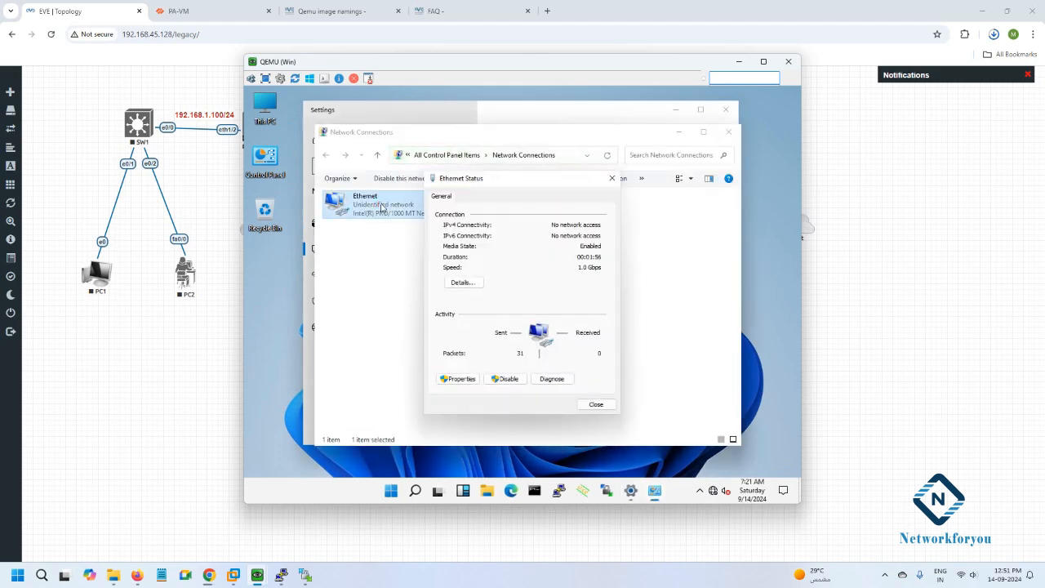
pyautogui.click(455, 378)
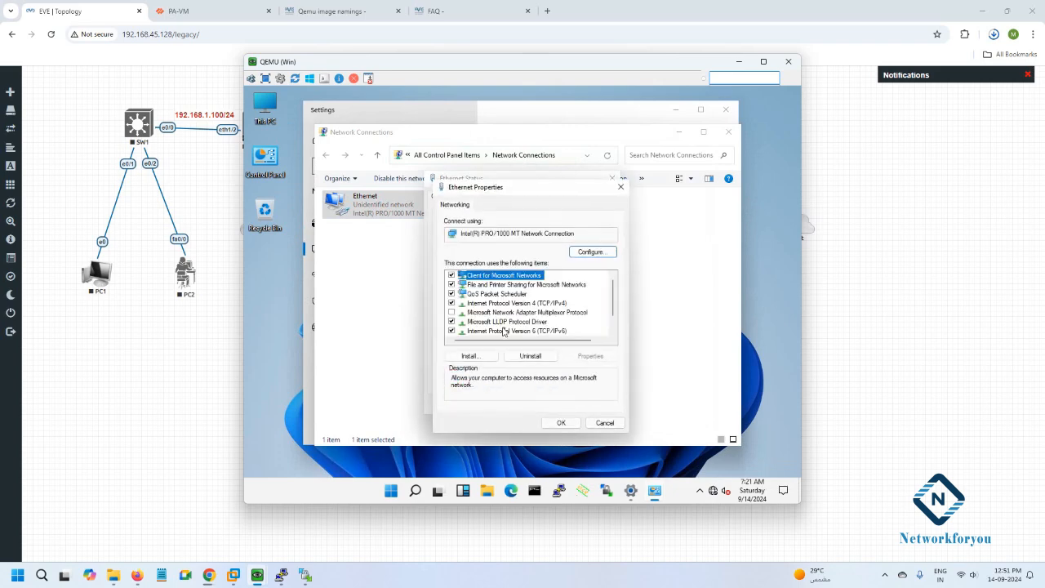
pyautogui.click(451, 331)
pyautogui.doubleClick(498, 304)
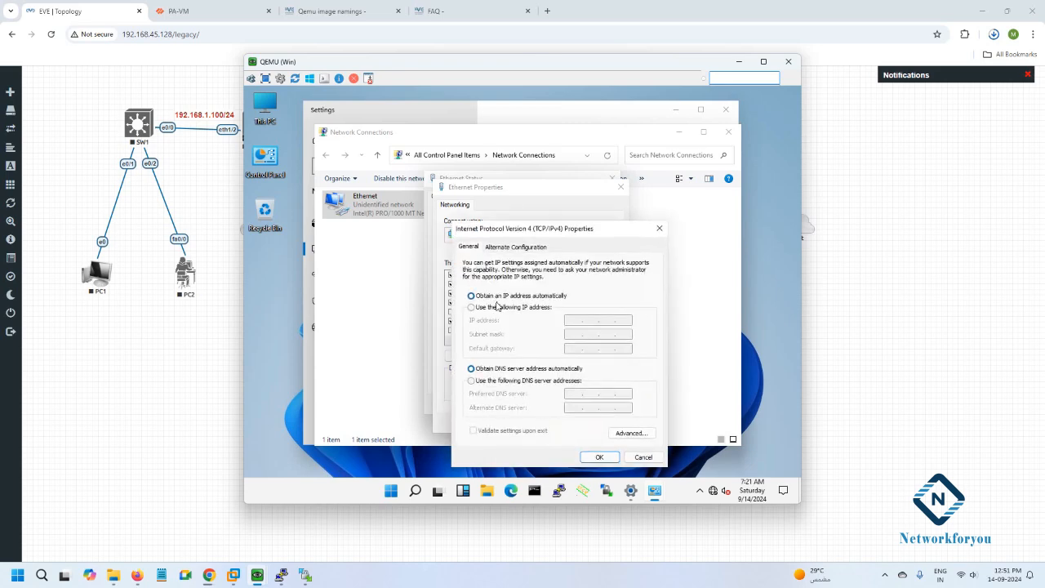
# Set static IP 192.168.100.2, mask 255.255.255.0, gateway 192.168.100.1, DNS 8.8.8.8 and 1.1.1.1.
pyautogui.click(471, 307)
pyautogui.click(581, 321)
pyautogui.write('1')
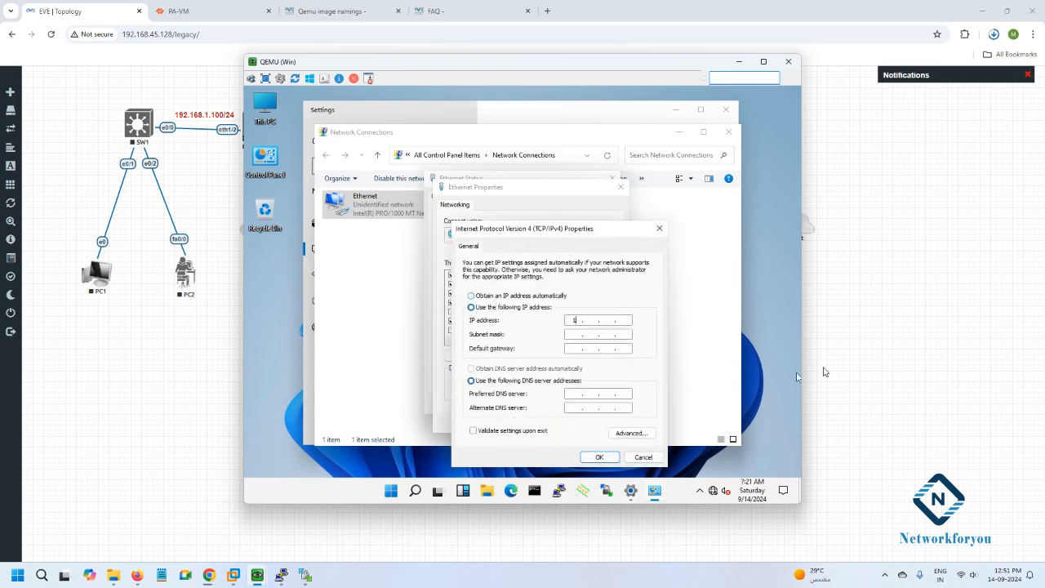
pyautogui.write('92 . 168 . 100 . 2')
pyautogui.press('Tab')
pyautogui.press('Tab')
pyautogui.click(576, 396)
pyautogui.click(609, 408)
pyautogui.press('BackSpace')
pyautogui.click(598, 458)
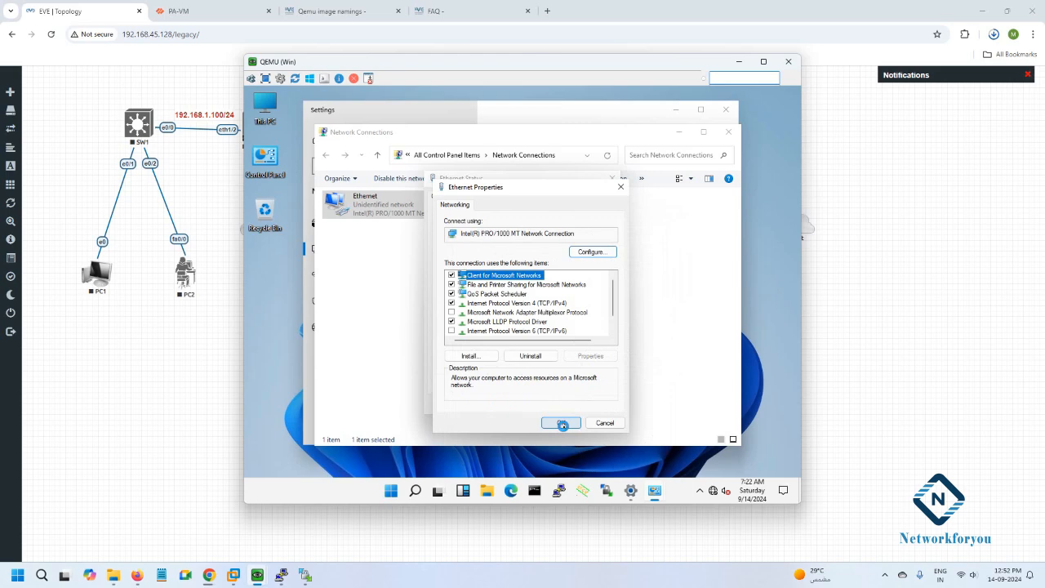
# Confirm the adapter properties and close the Ethernet status, Network Connections and Settings windows.
pyautogui.click(561, 424)
pyautogui.click(587, 410)
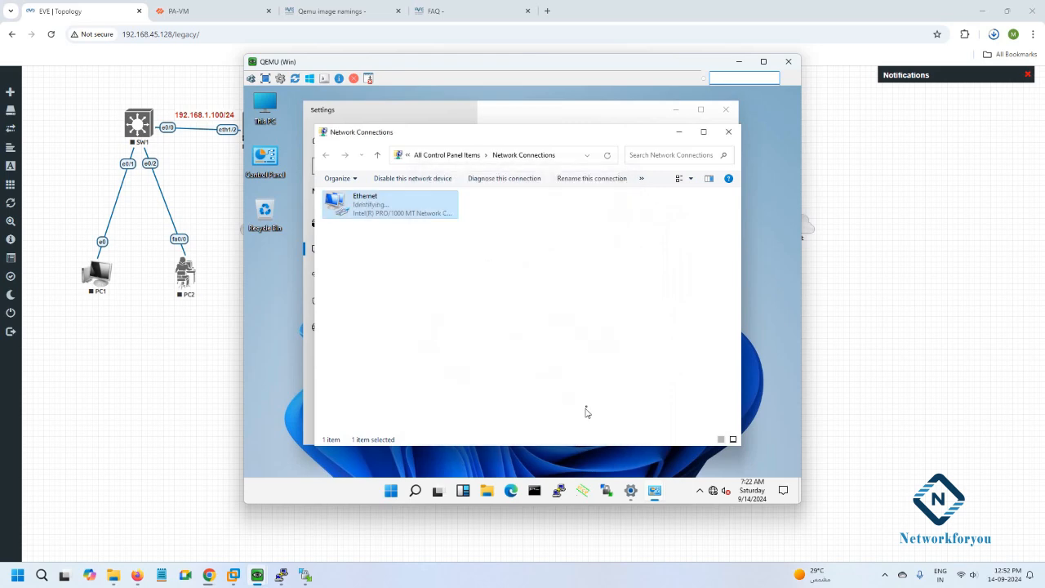
pyautogui.click(728, 132)
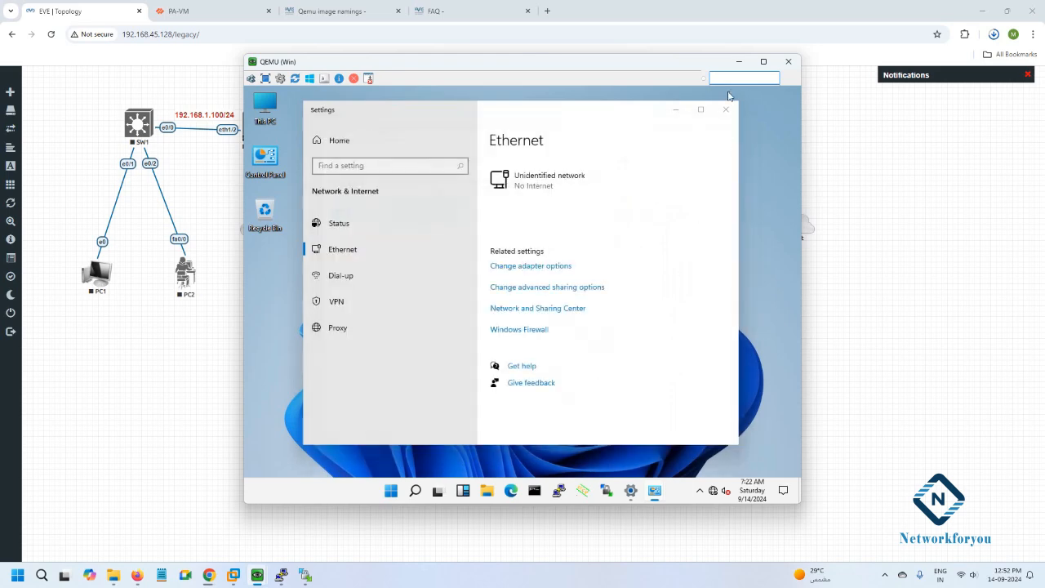
pyautogui.click(726, 110)
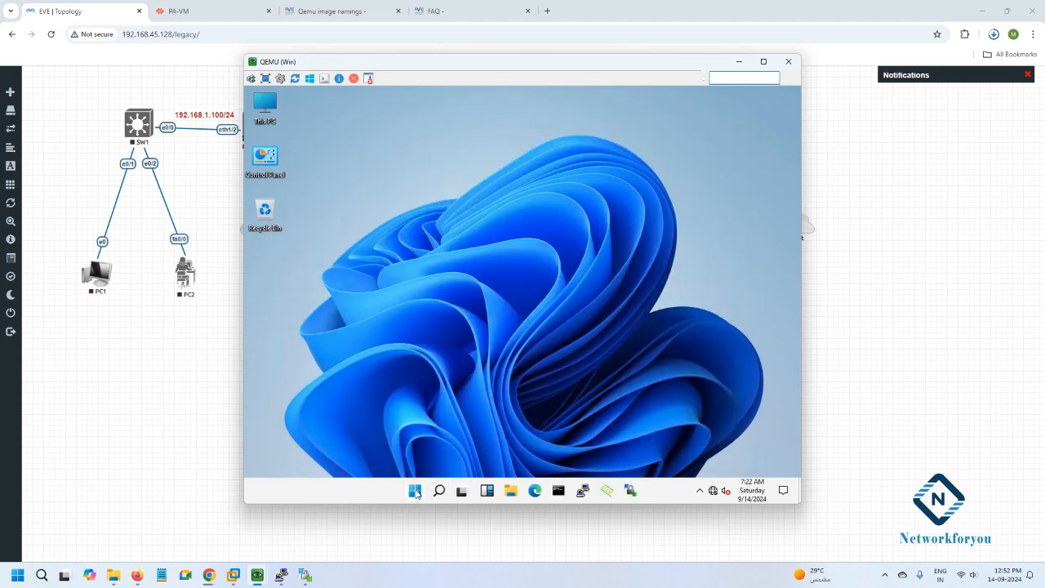
# Search the Windows guest for 'ram' to find its RAM info.
pyautogui.click(415, 494)
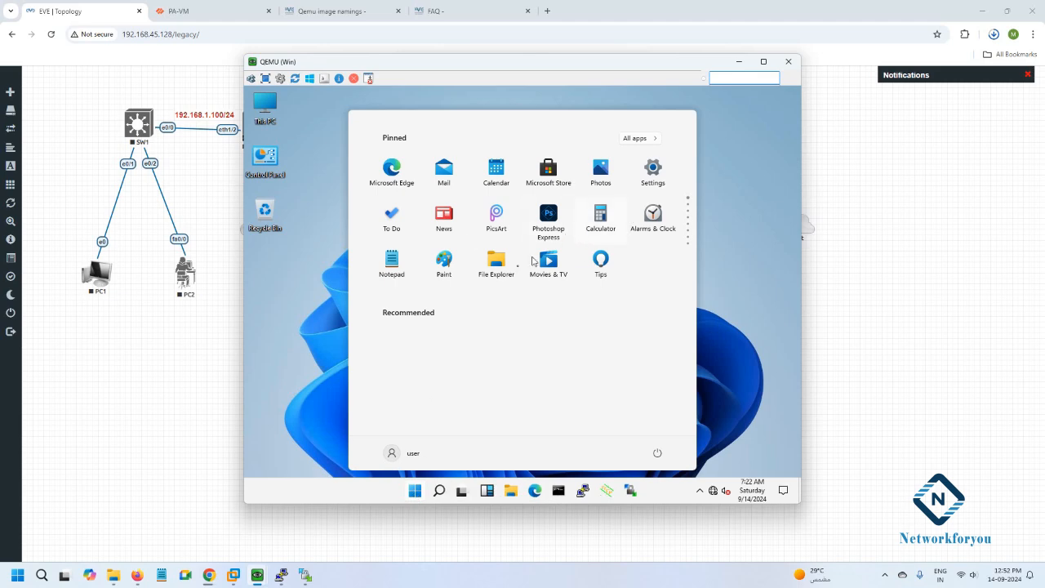
pyautogui.click(439, 490)
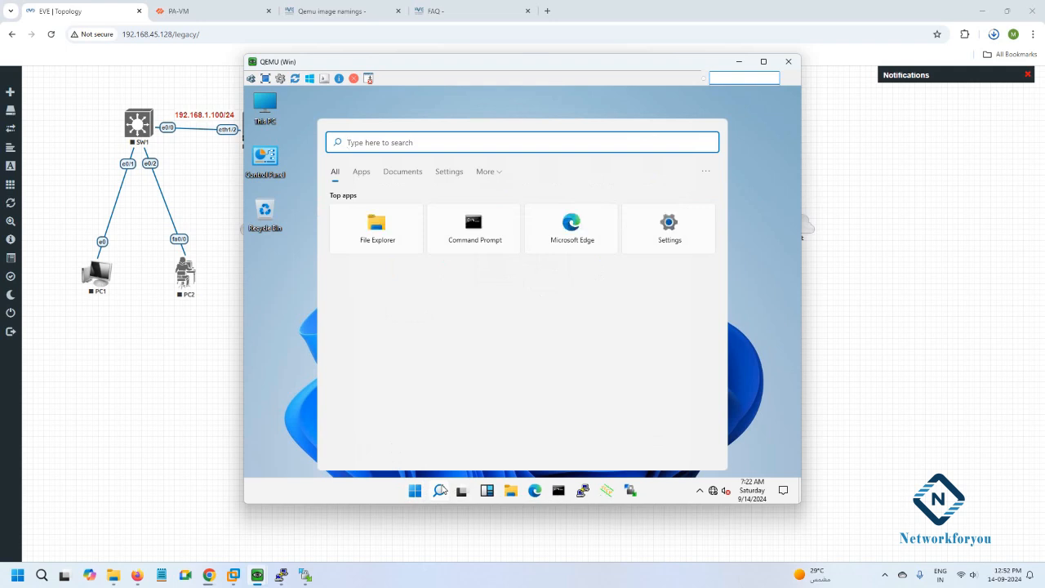
pyautogui.write('wind')
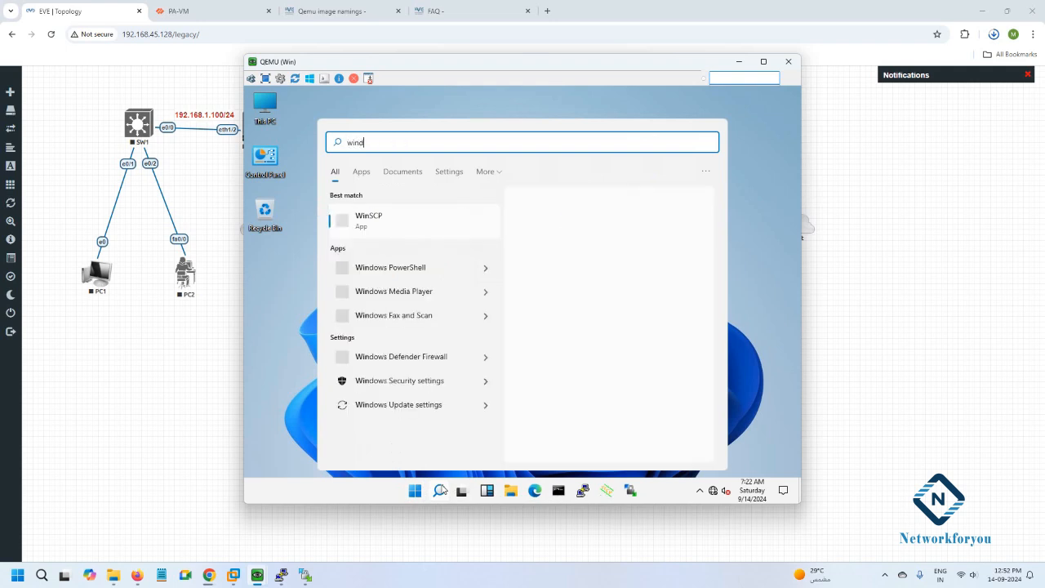
pyautogui.press('BackSpace')
pyautogui.press('BackSpace')
pyautogui.press('BackSpace')
pyautogui.press('BackSpace')
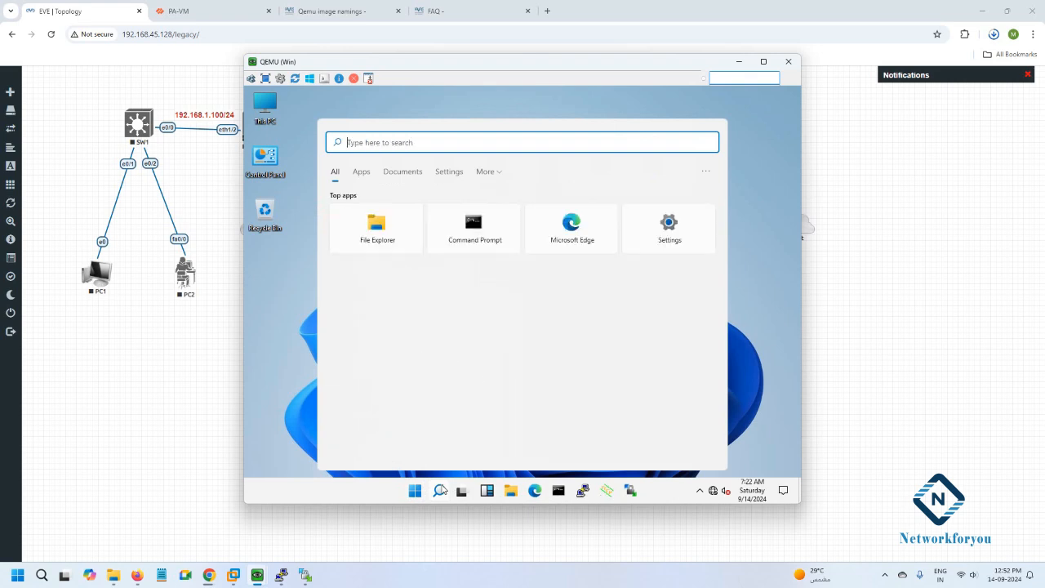
pyautogui.write('ram')
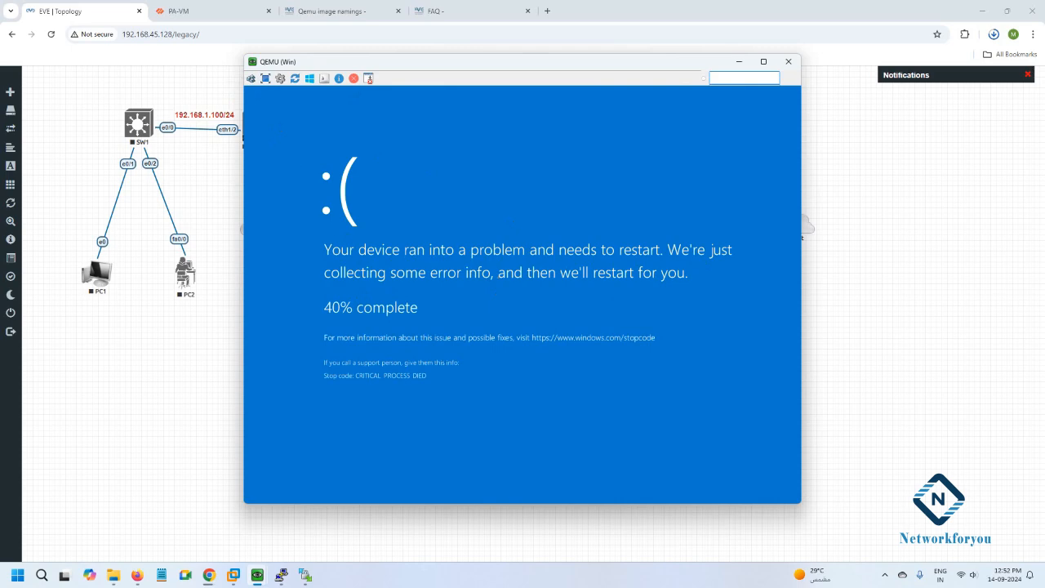
# Close the crashed guest's console and relaunch the Win node's console from the topology.
pyautogui.click(265, 78)
pyautogui.click(21, 8)
pyautogui.click(788, 61)
pyautogui.rightClick(489, 271)
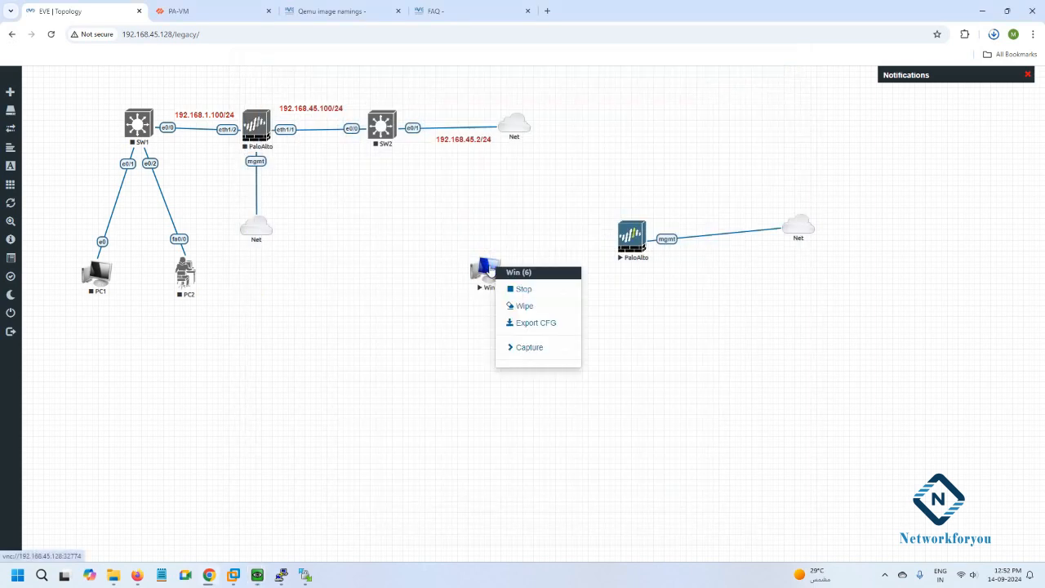
pyautogui.click(455, 280)
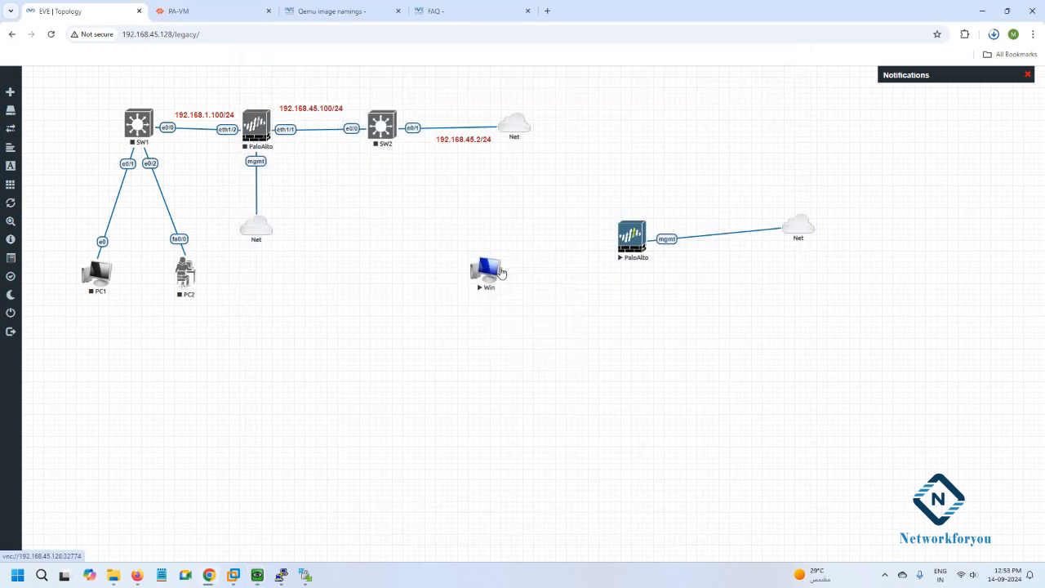
pyautogui.click(493, 269)
pyautogui.click(572, 116)
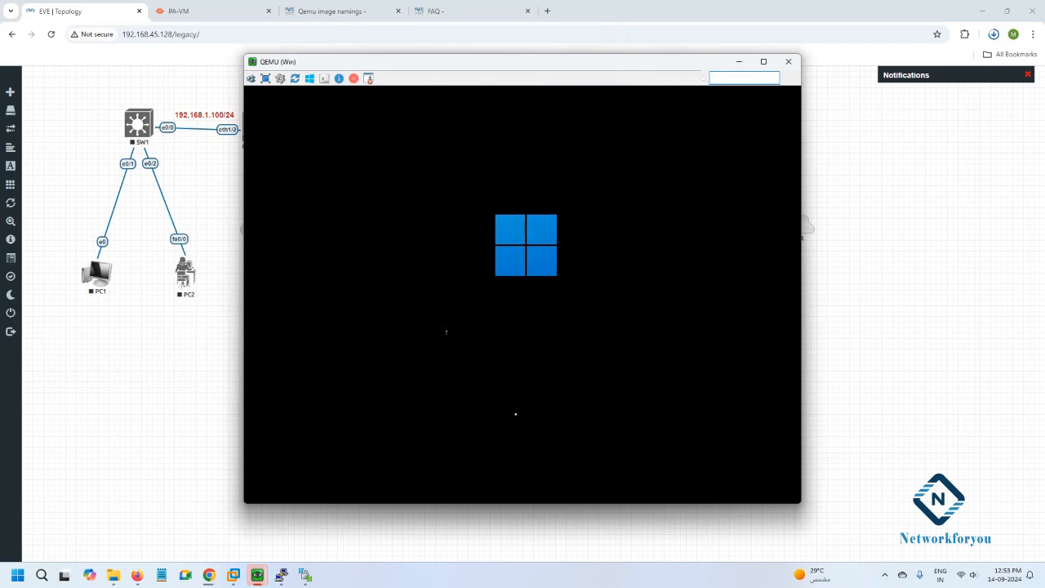
# Close the three duplicate QEMU (Win) windows, keep one console, and bring WinSCP back up.
pyautogui.moveTo(258, 575)
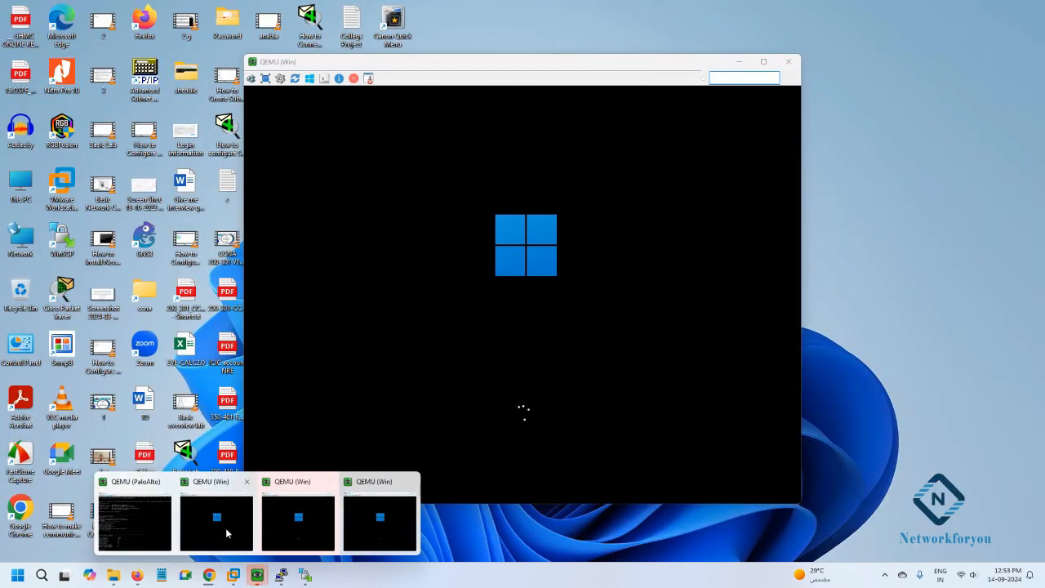
pyautogui.click(225, 528)
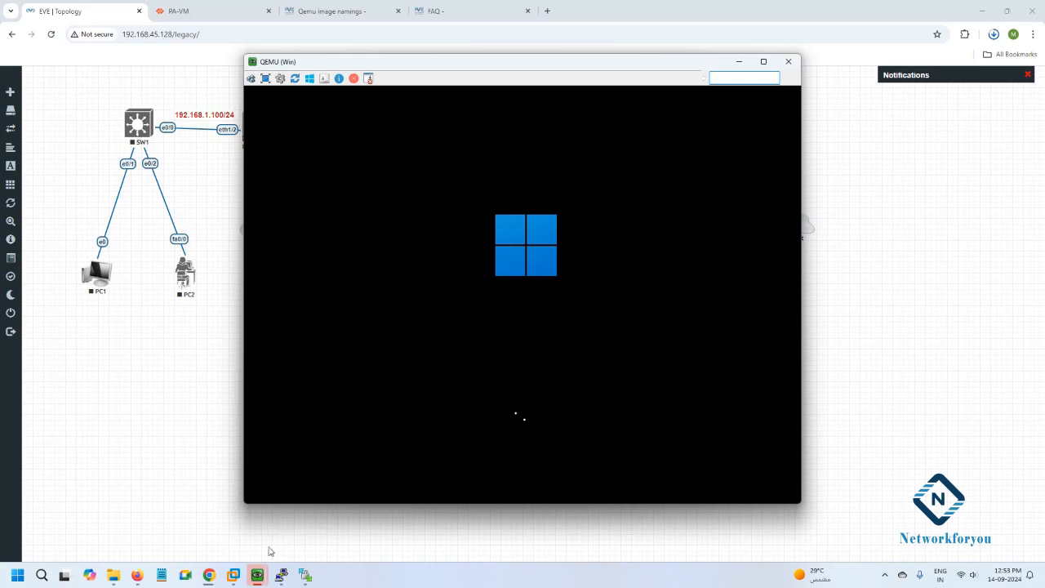
pyautogui.click(164, 480)
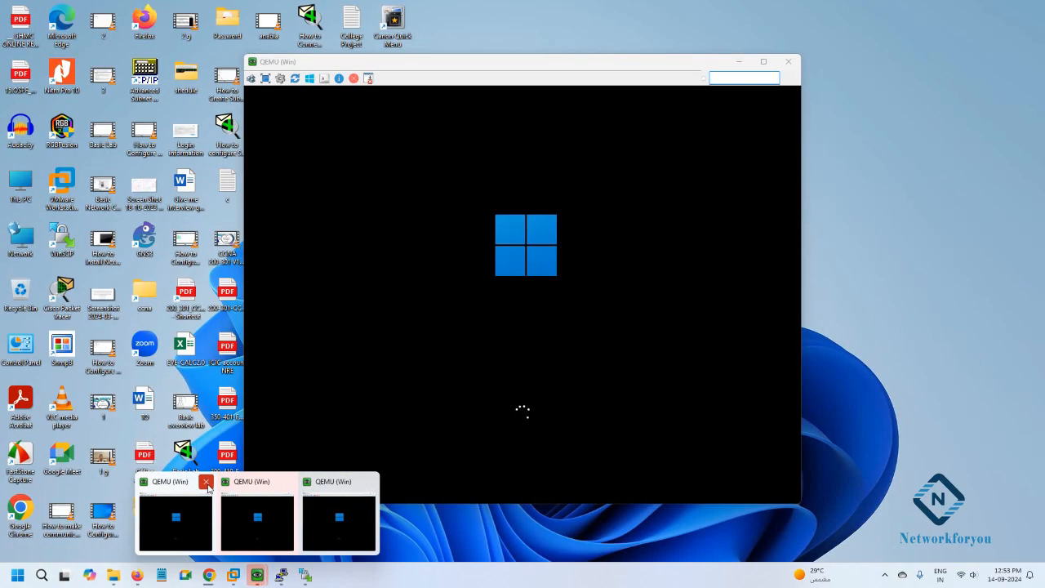
pyautogui.click(208, 488)
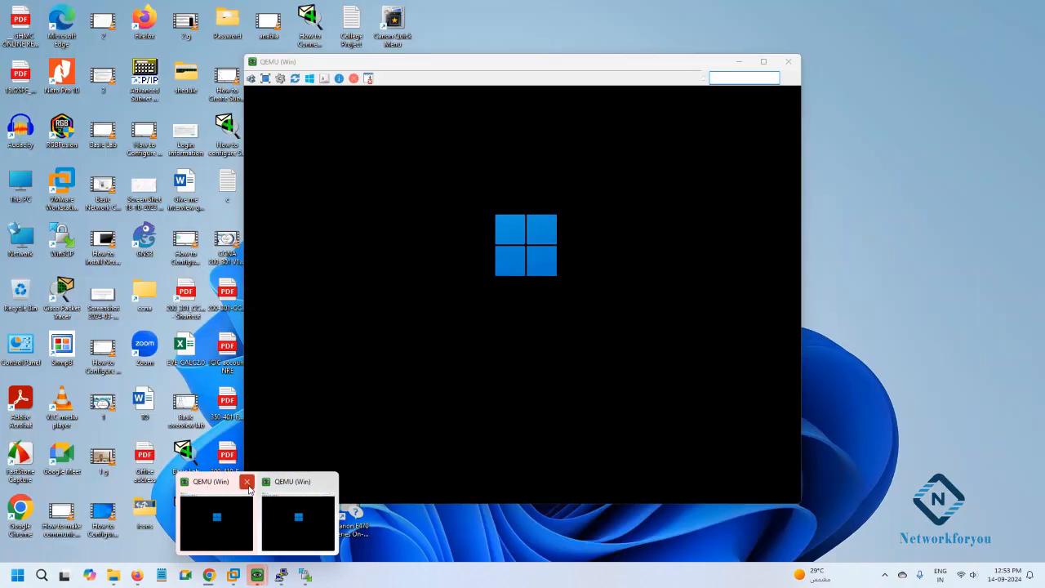
pyautogui.click(245, 480)
pyautogui.click(516, 270)
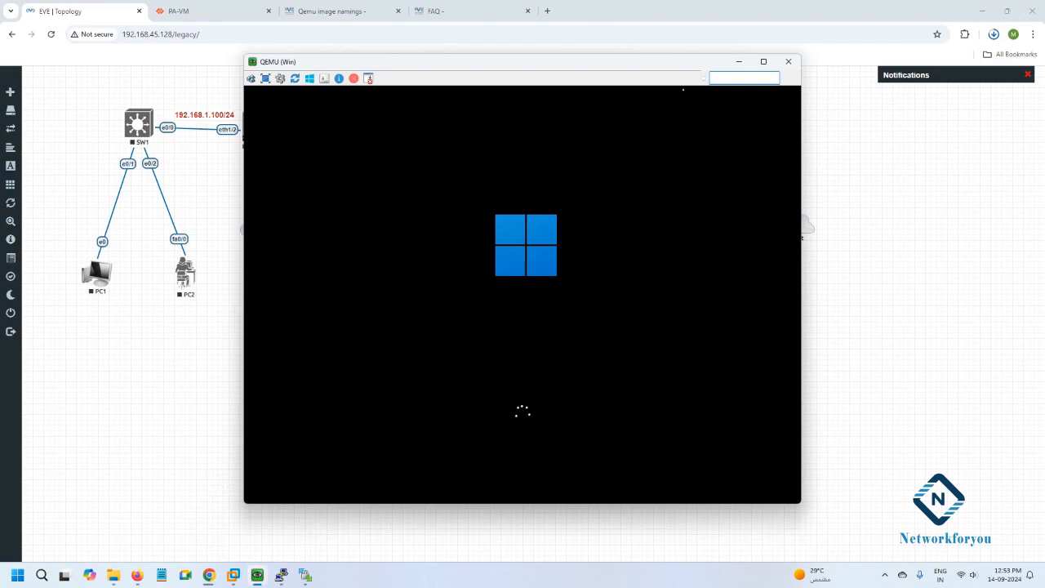
pyautogui.click(739, 61)
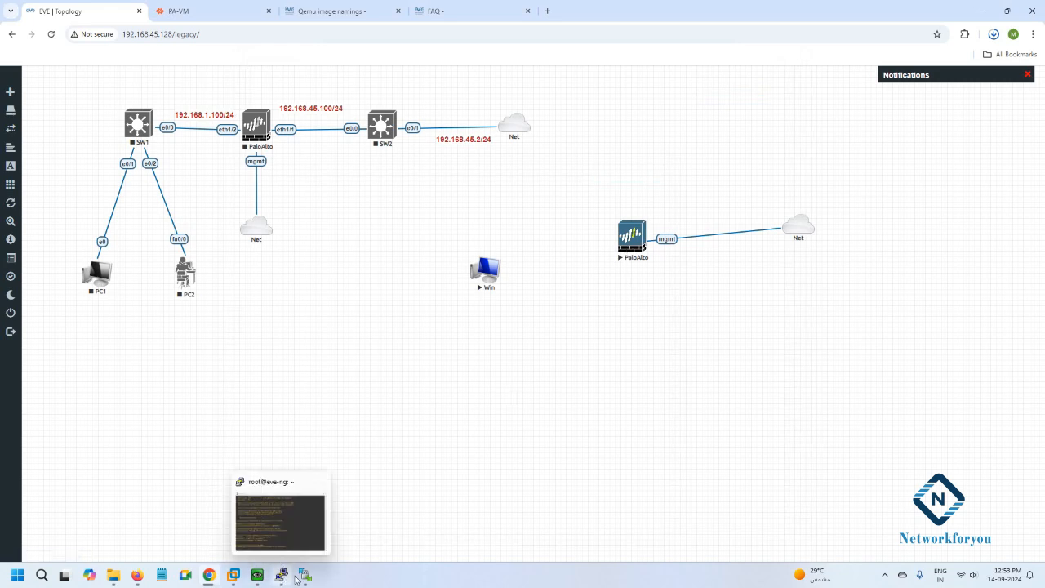
pyautogui.click(258, 576)
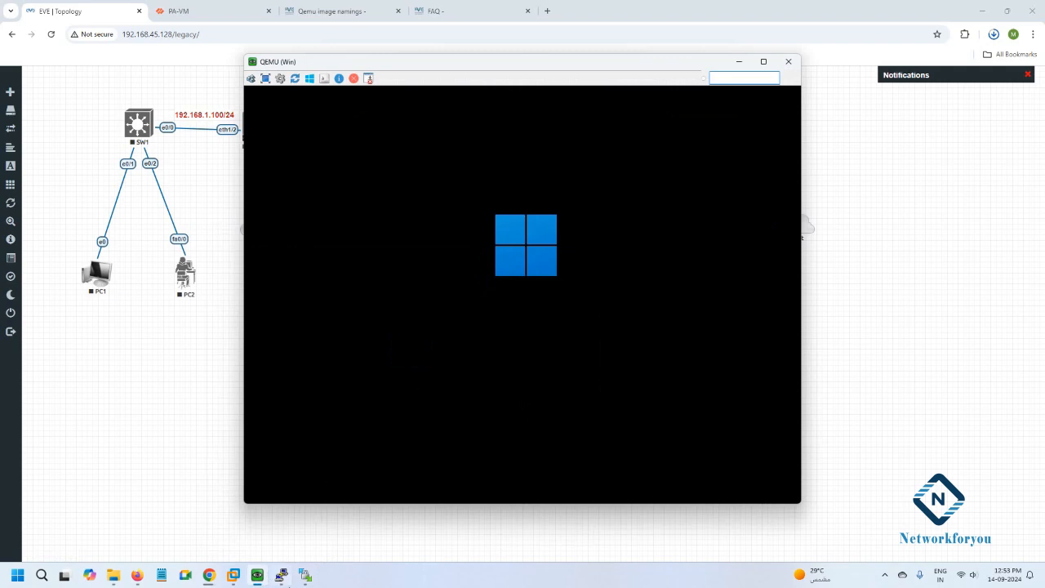
pyautogui.click(305, 577)
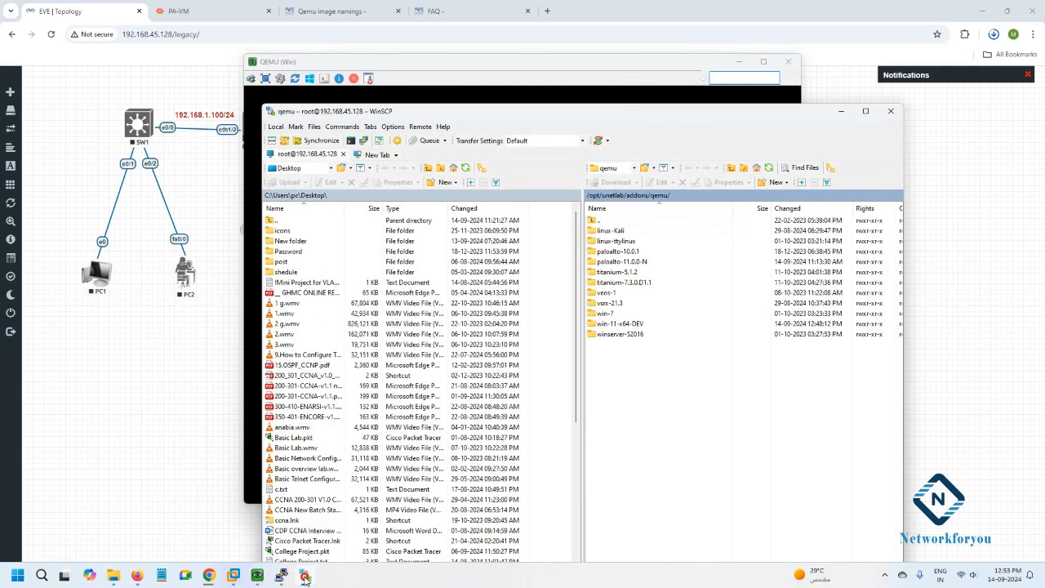
# Put WinSCP away and sign in to Windows 11 on the Win node with the user's password.
pyautogui.click(305, 577)
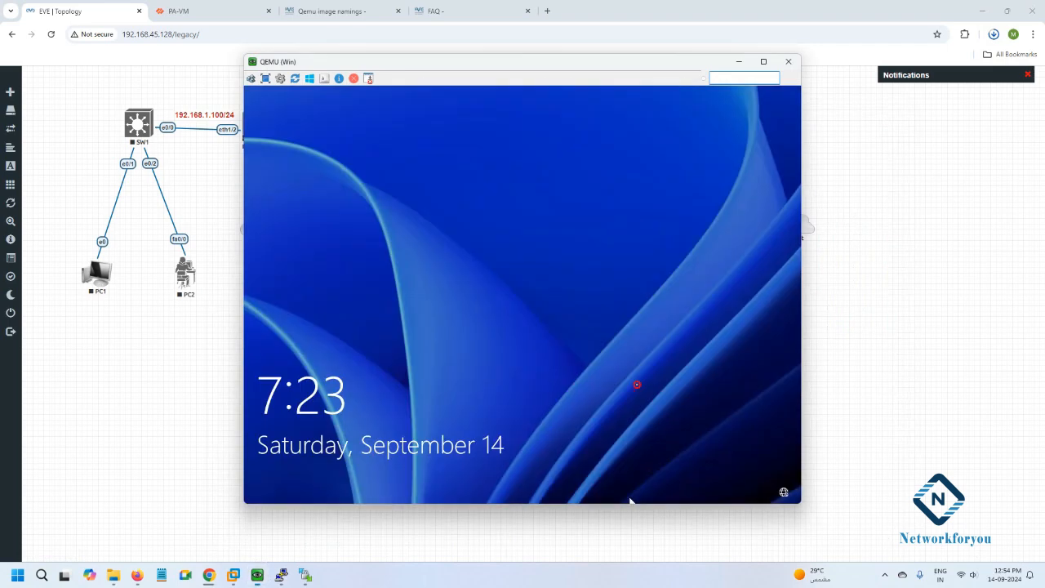
pyautogui.click(630, 500)
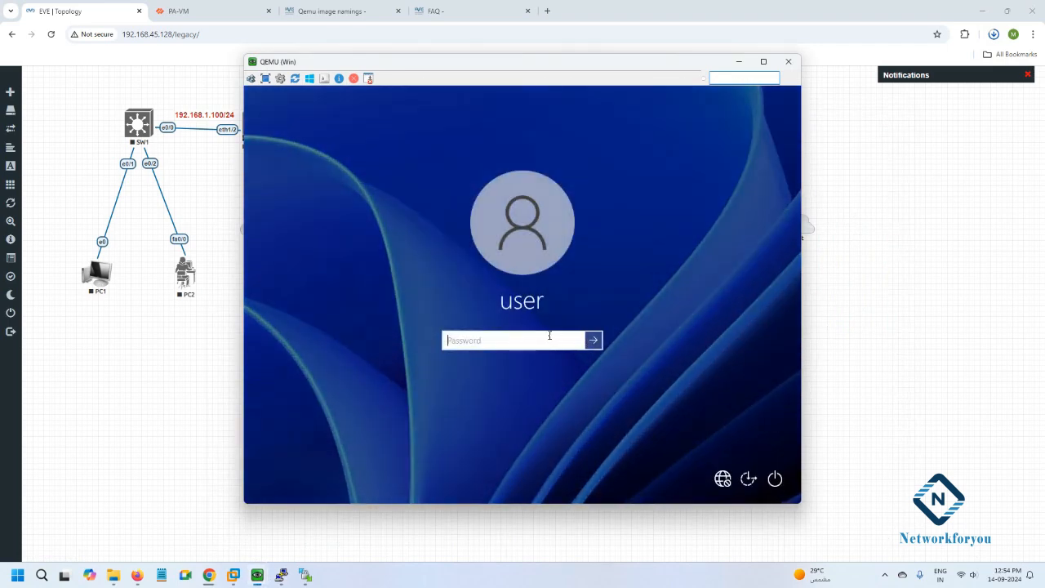
pyautogui.write('eest123')
pyautogui.press('Return')
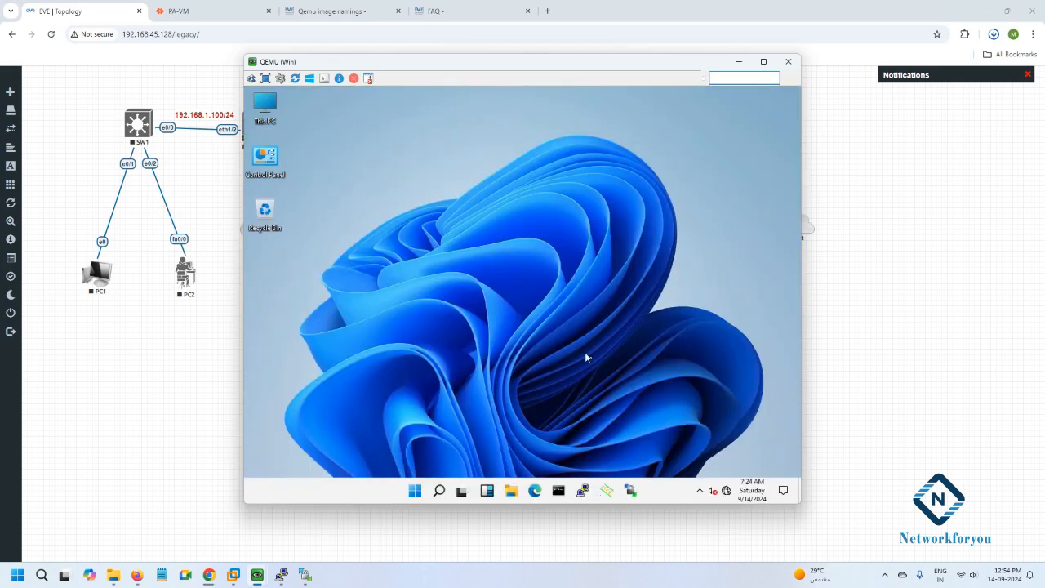
pyautogui.click(559, 491)
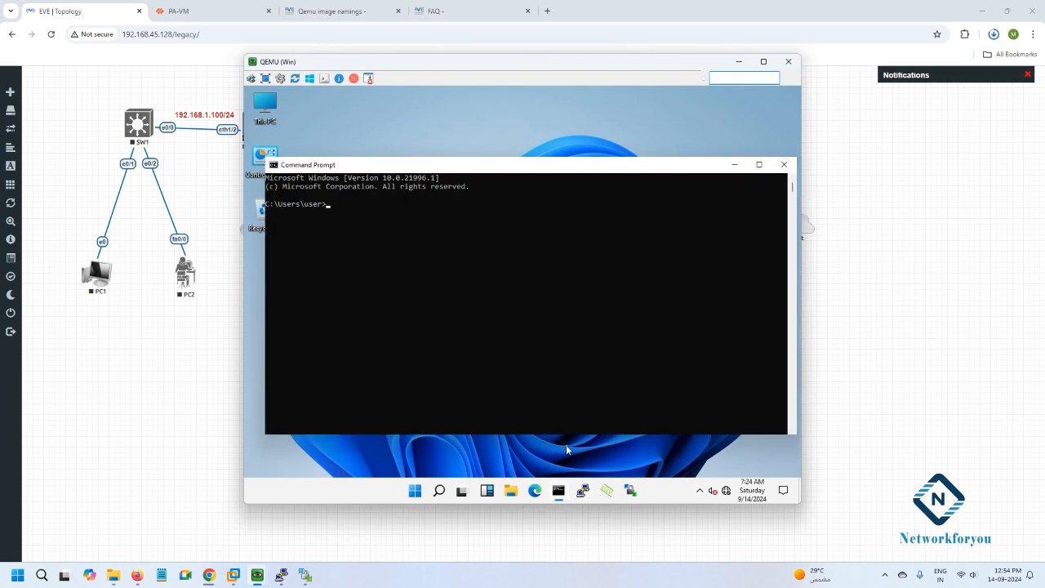
pyautogui.click(523, 286)
pyautogui.press('Escape')
pyautogui.write('ipconfig')
pyautogui.press('Return')
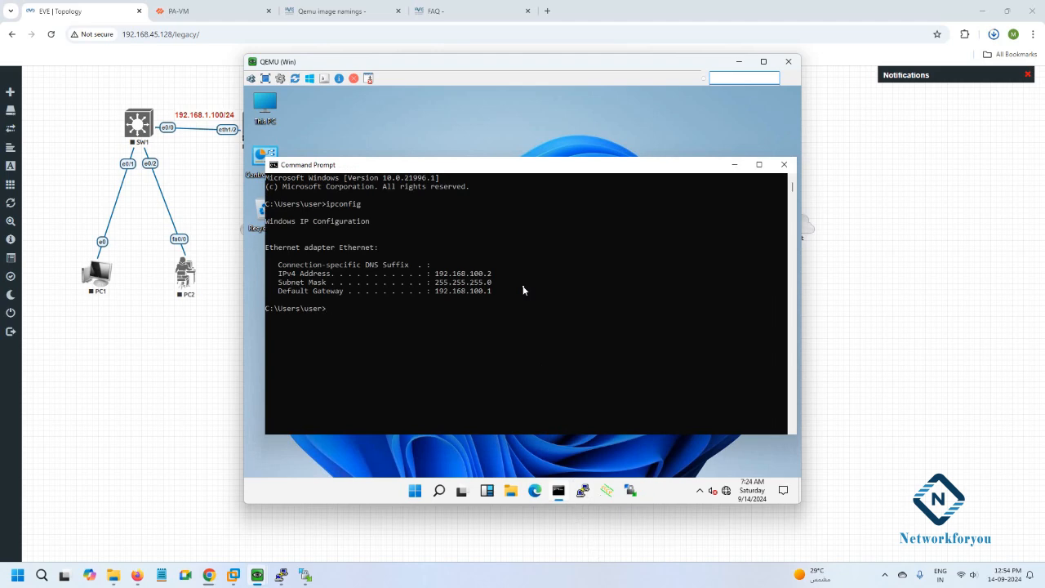
pyautogui.write('getmac')
pyautogui.press('Return')
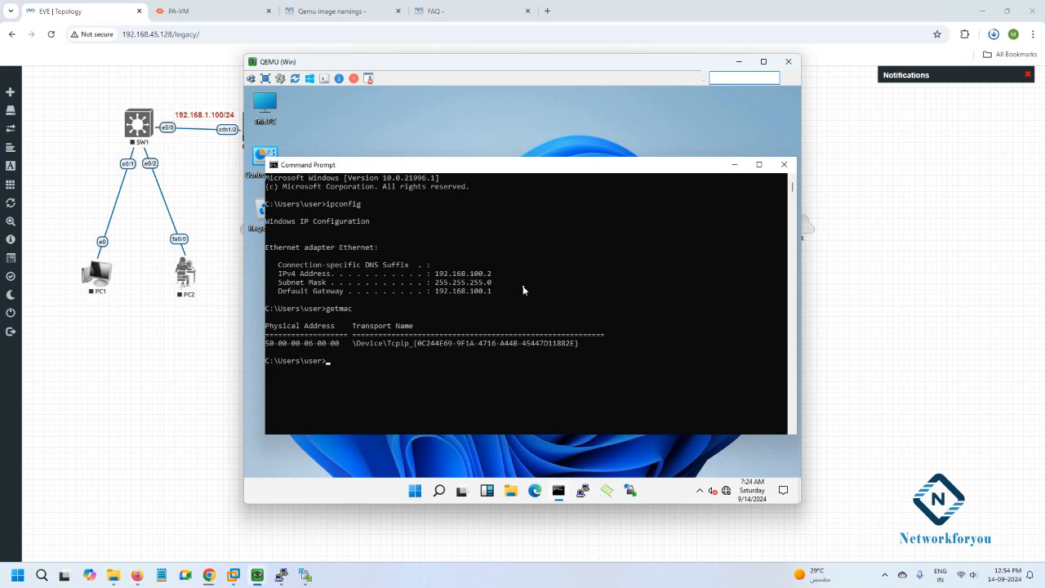
# Launch Edge from Windows search, then minimize Edge and Command Prompt to reveal the desktop.
pyautogui.click(440, 491)
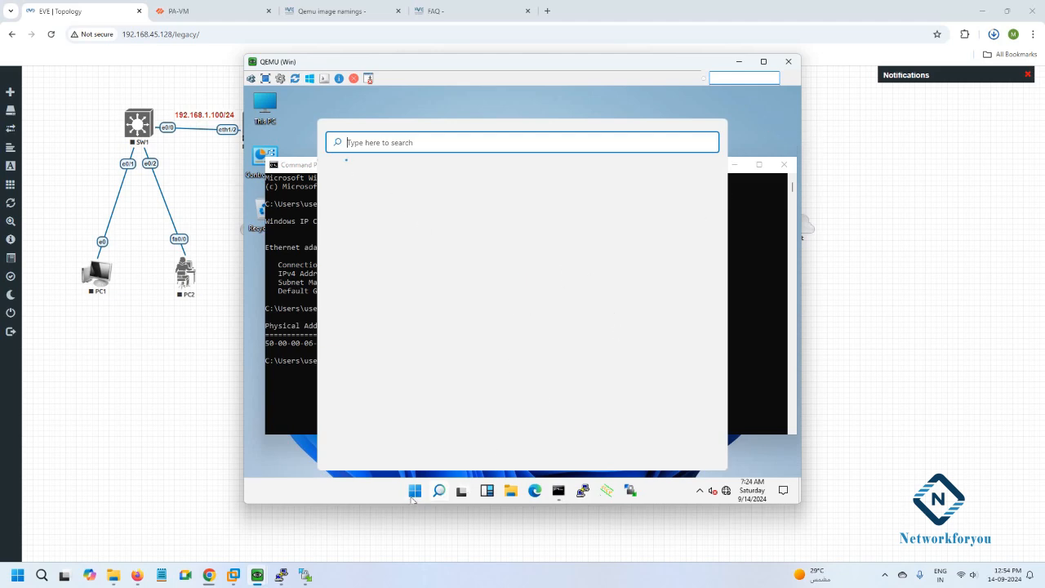
pyautogui.click(535, 492)
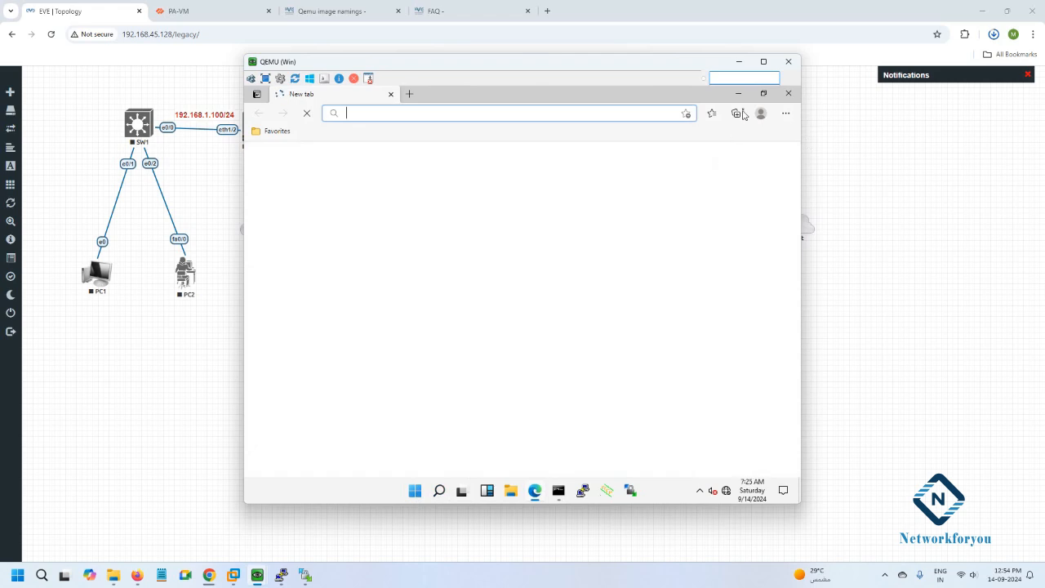
pyautogui.click(745, 94)
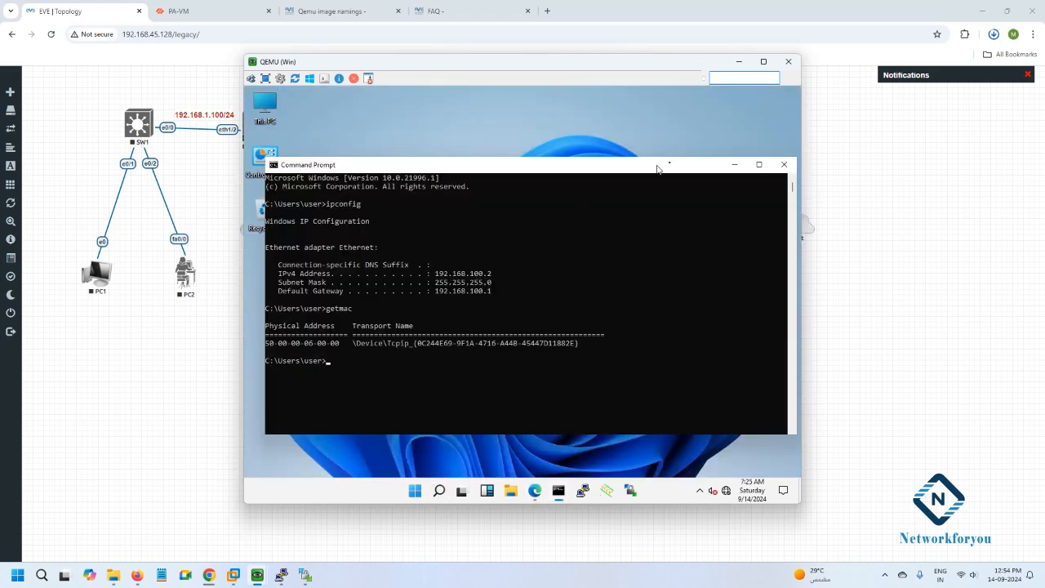
pyautogui.click(734, 164)
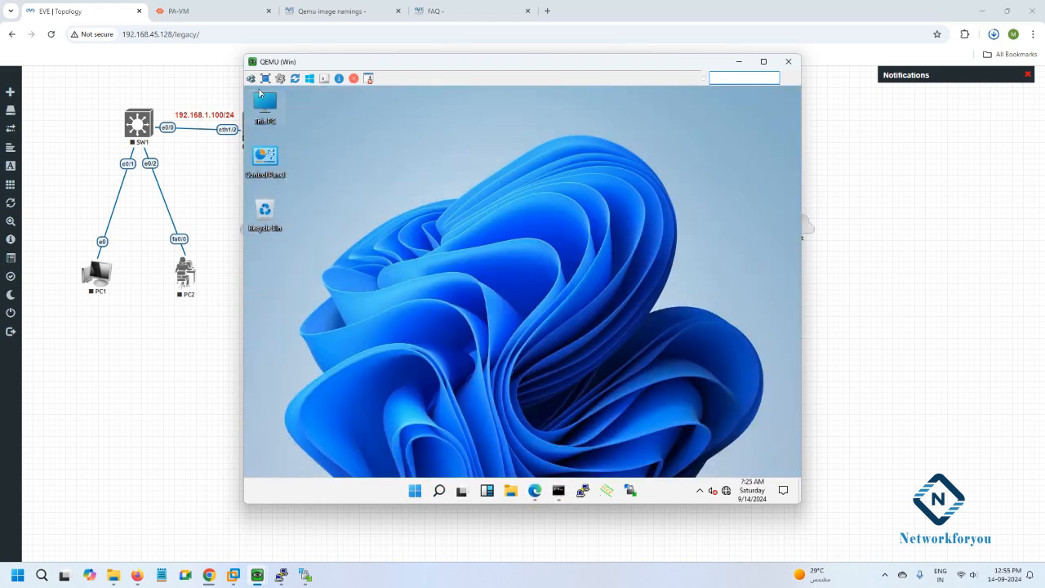
# Review This PC's About page: Windows 11 Pro, OS build 21996.1, 7.91 GB RAM.
pyautogui.rightClick(267, 107)
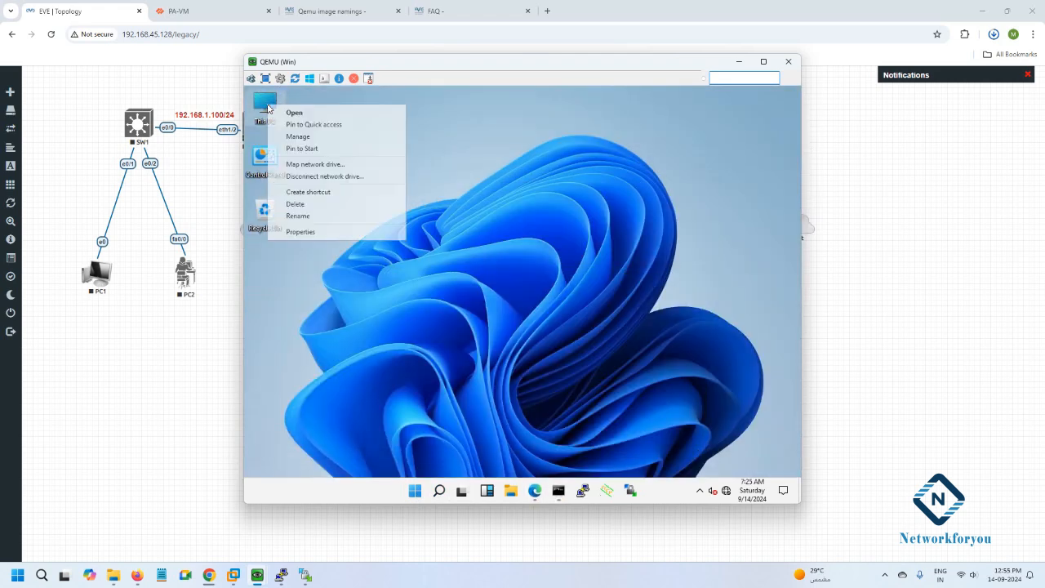
pyautogui.click(319, 236)
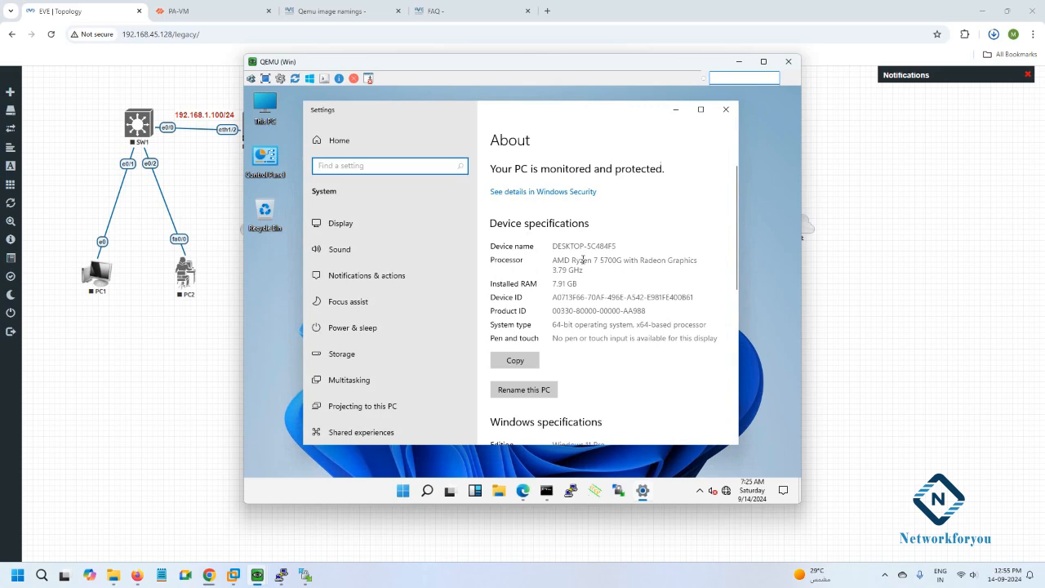
pyautogui.scroll(-1, 582, 259)
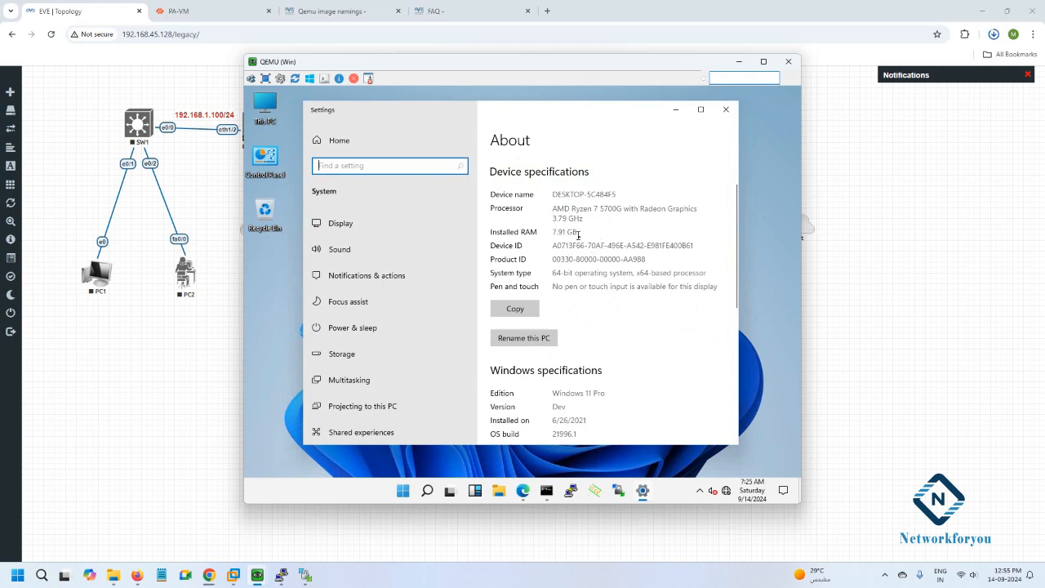
pyautogui.scroll(-1, 578, 235)
pyautogui.moveTo(608, 341); pyautogui.dragTo(552, 341)
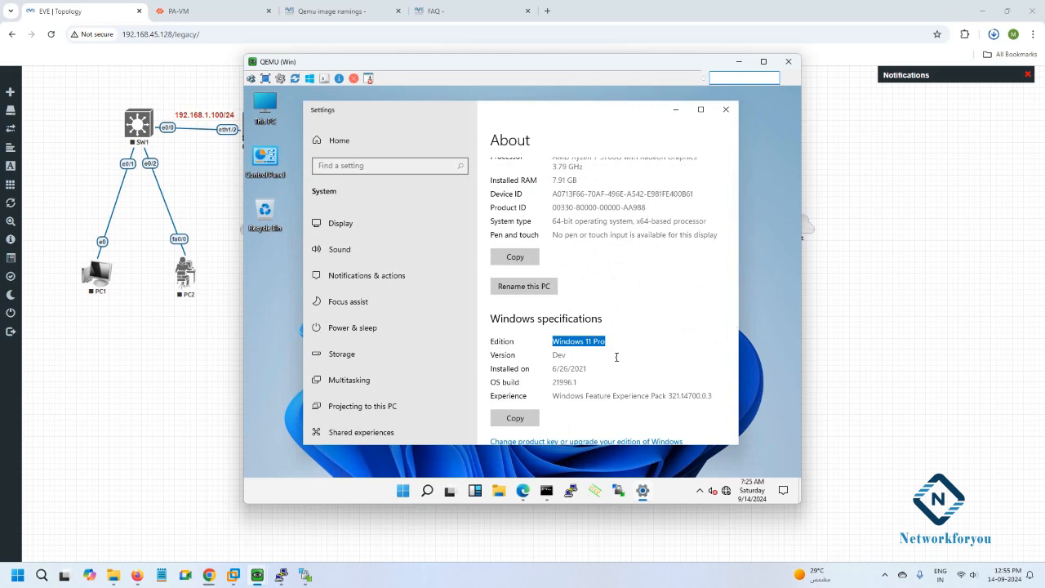
pyautogui.scroll(-3, 617, 357)
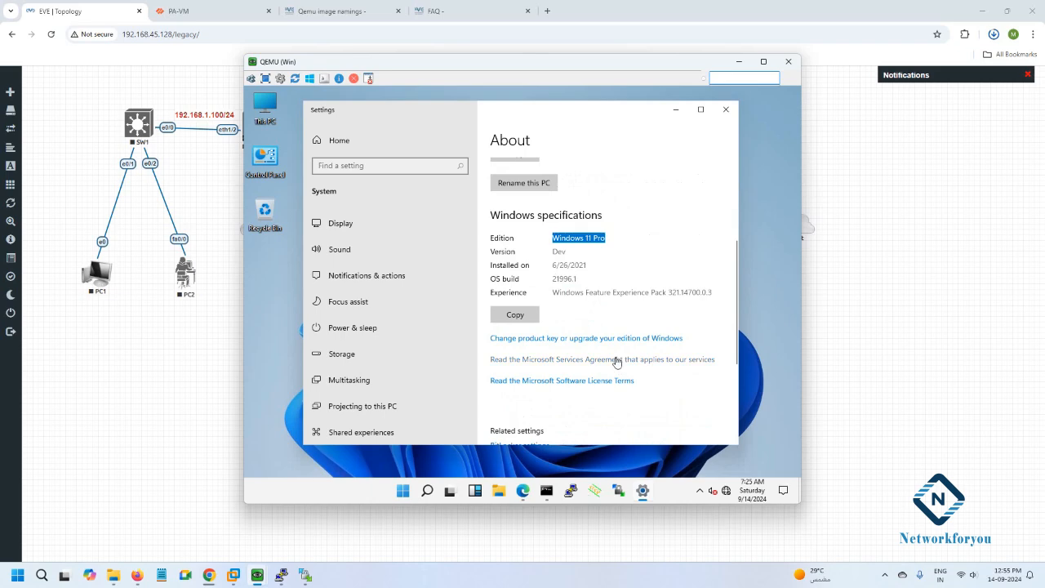
pyautogui.scroll(3, 617, 361)
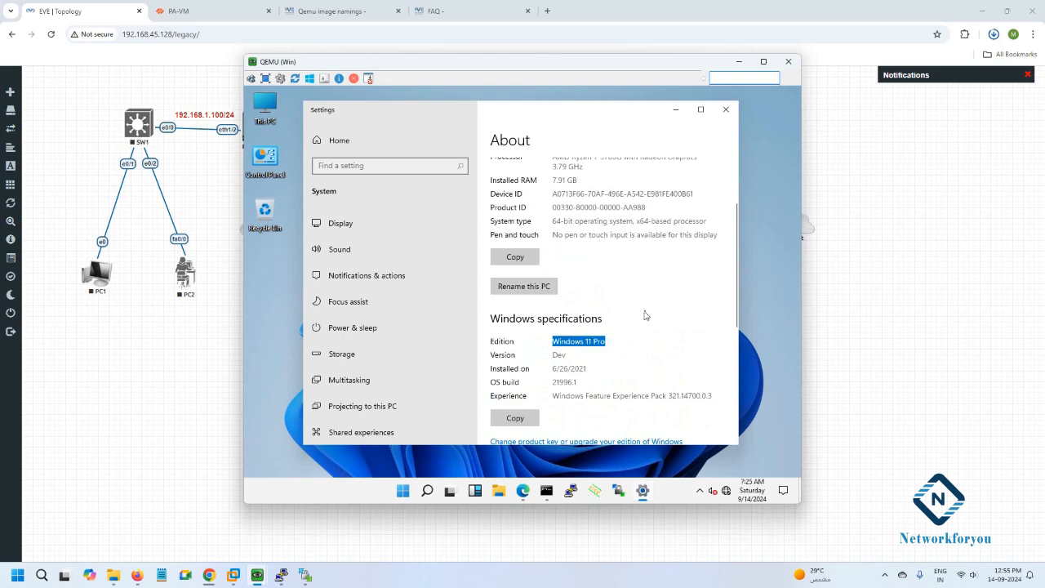
# Close Settings and shut down the Windows node from the Start menu.
pyautogui.click(726, 110)
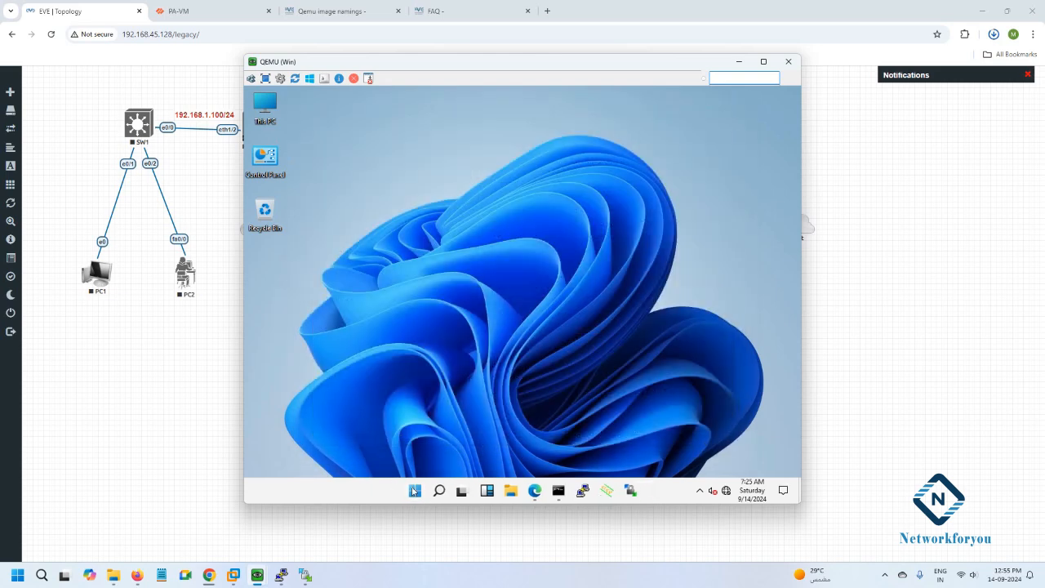
pyautogui.click(414, 491)
pyautogui.click(657, 454)
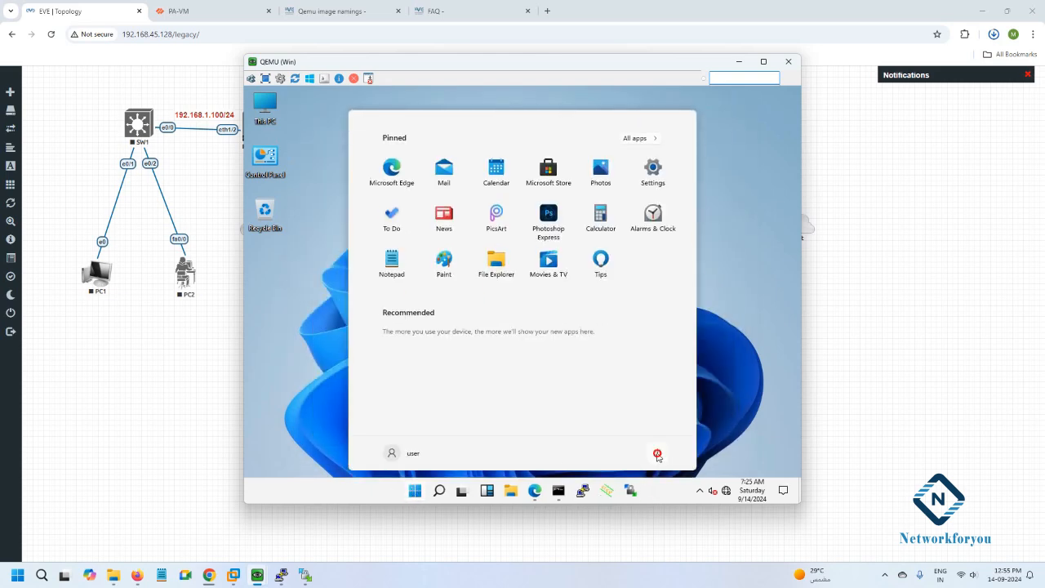
pyautogui.click(666, 413)
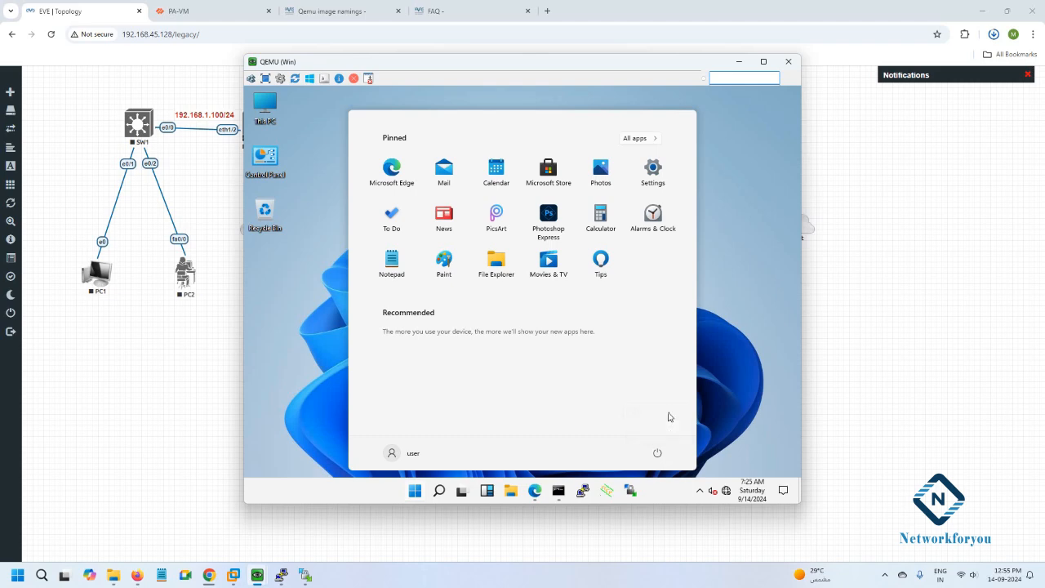